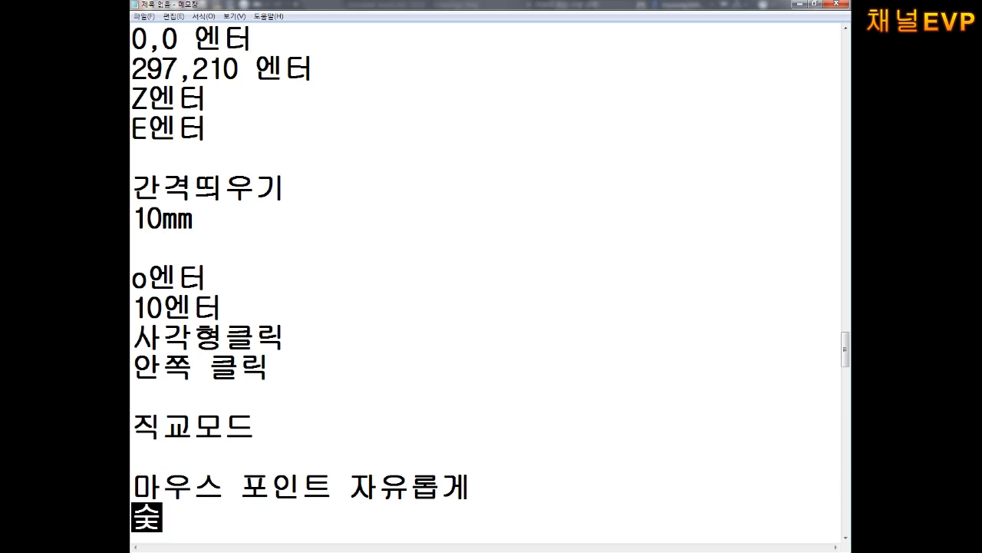
- Add the line "직교모드" to the notes directly below "수직 수평"
key(Return)
key(Return)
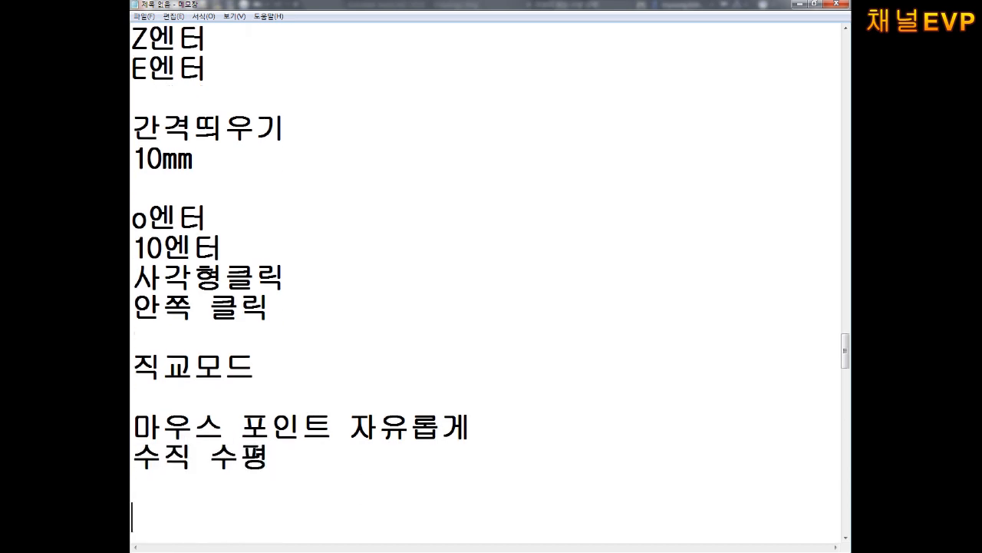
text(직교모드)
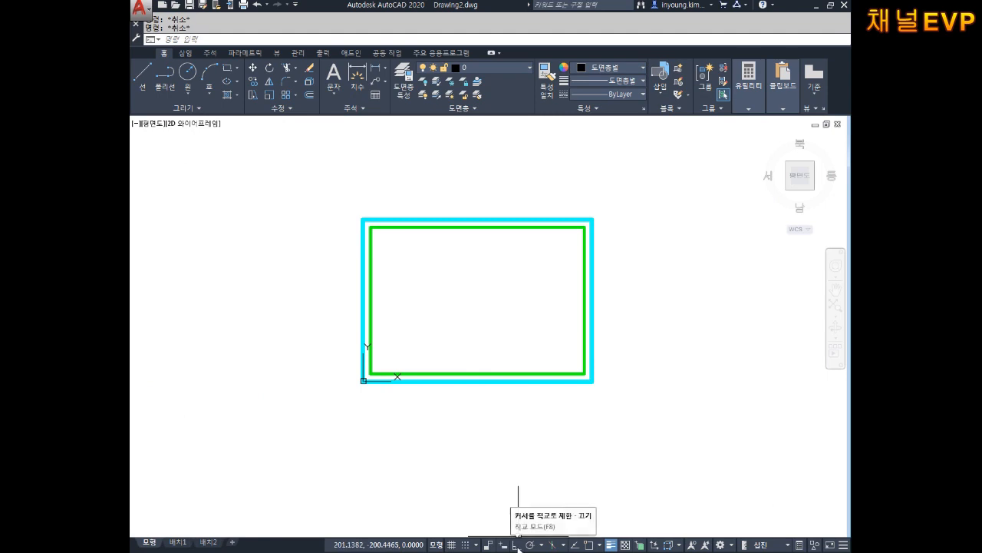
- Switch to AutoCAD and turn on Ortho mode for the drawing
key(ctrl+shift+c)
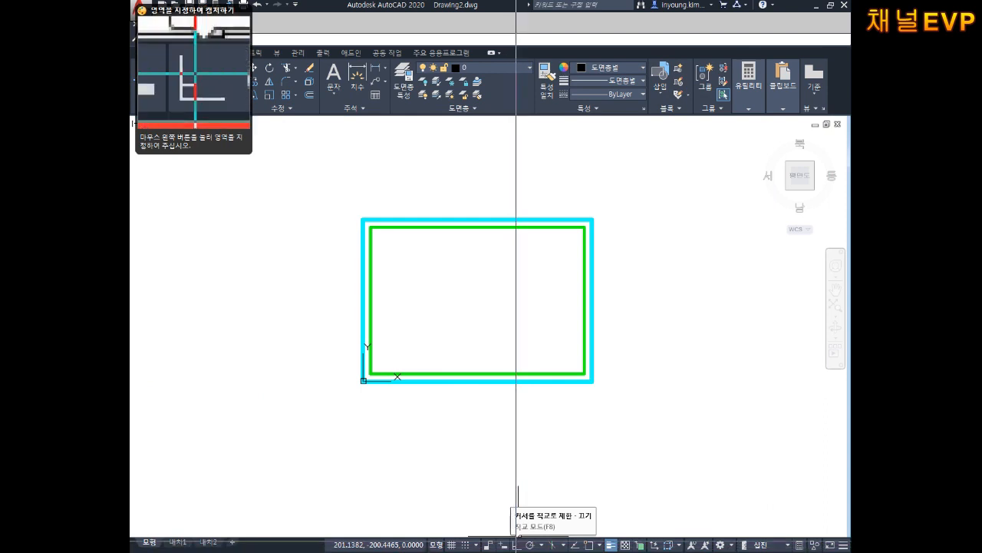
key(Escape)
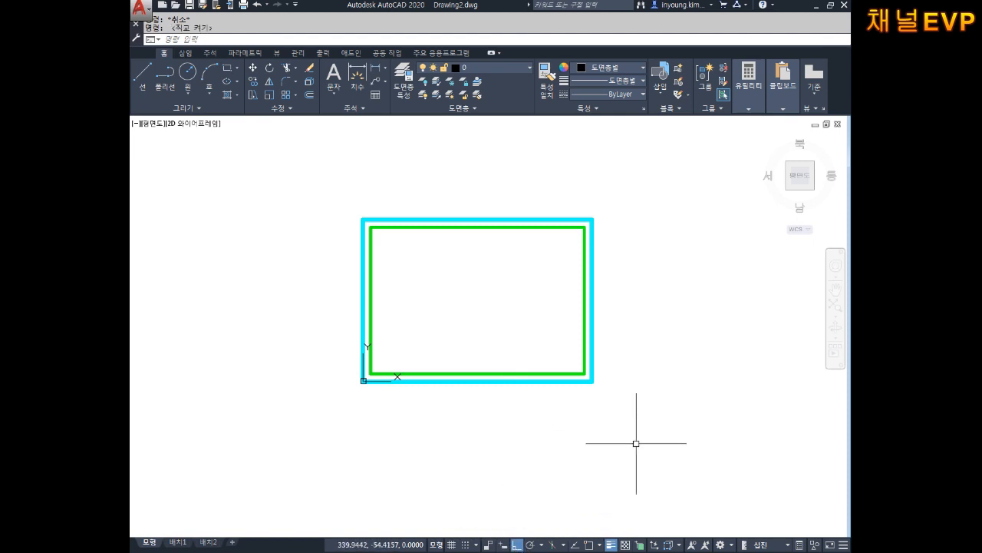
key(Escape)
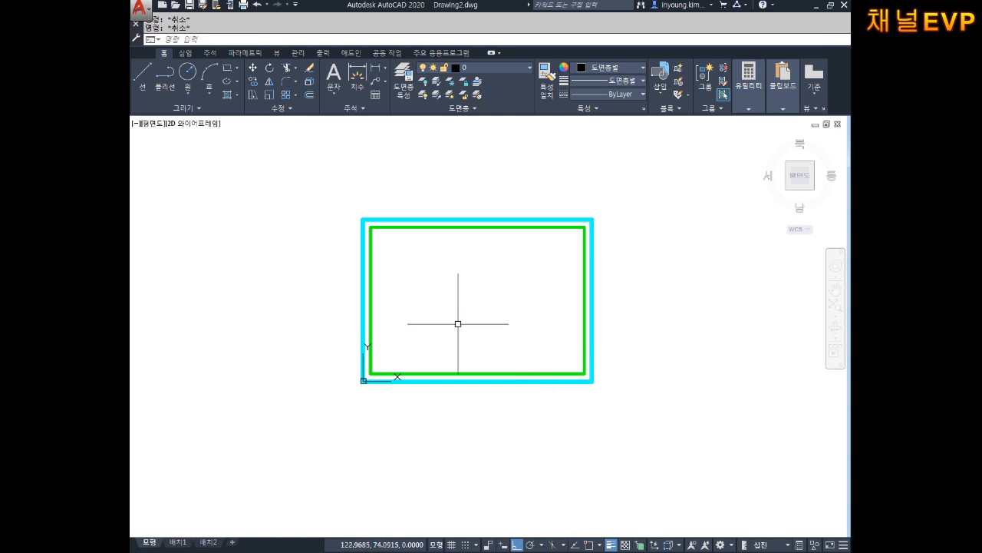
- Start a line and turn on object snap for picking its first point on the outer rectangle
text(l)
key(Return)
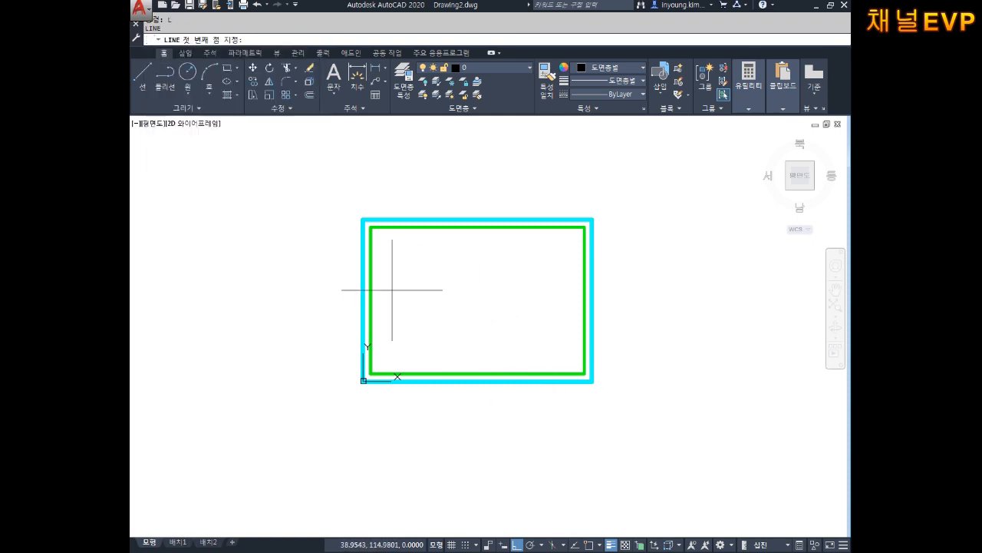
scroll(370, 281, up, 4)
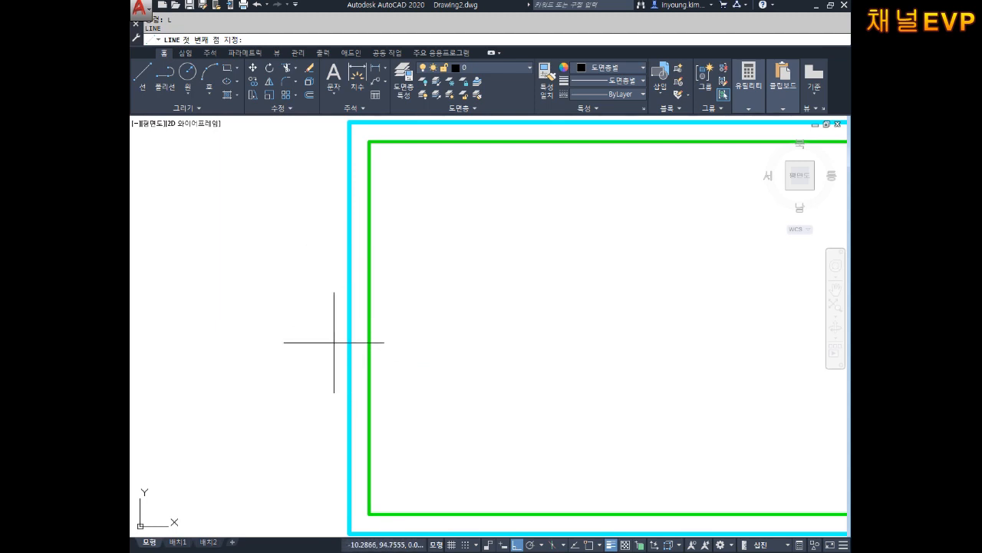
click(591, 547)
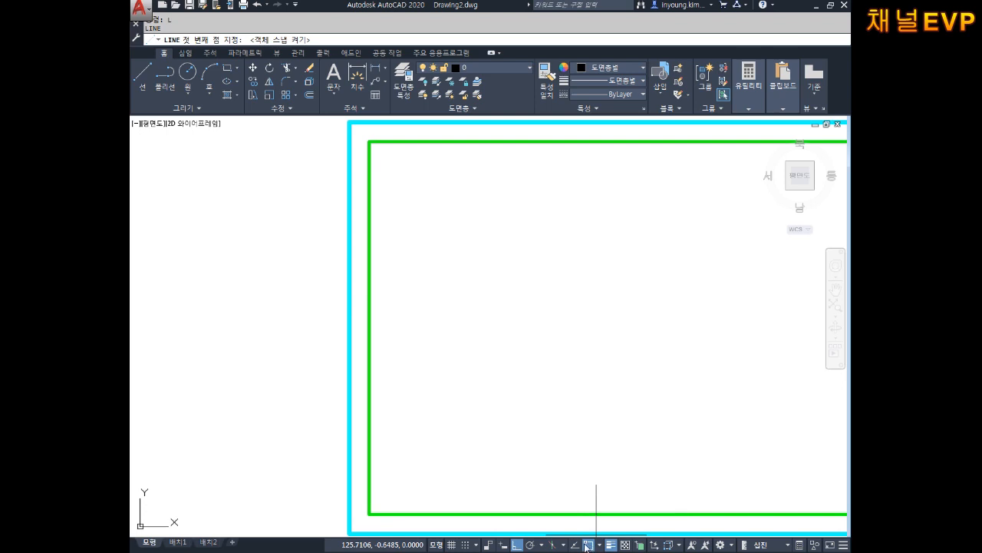
- Draw a 15 mm horizontal line inward from the midpoint of the outer rectangle's left edge
click(351, 327)
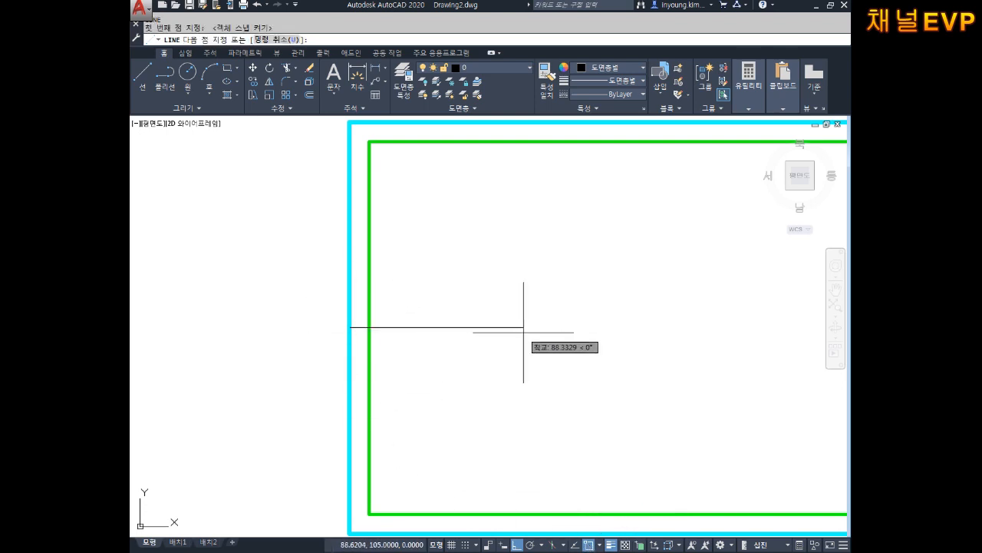
text(15)
key(Return)
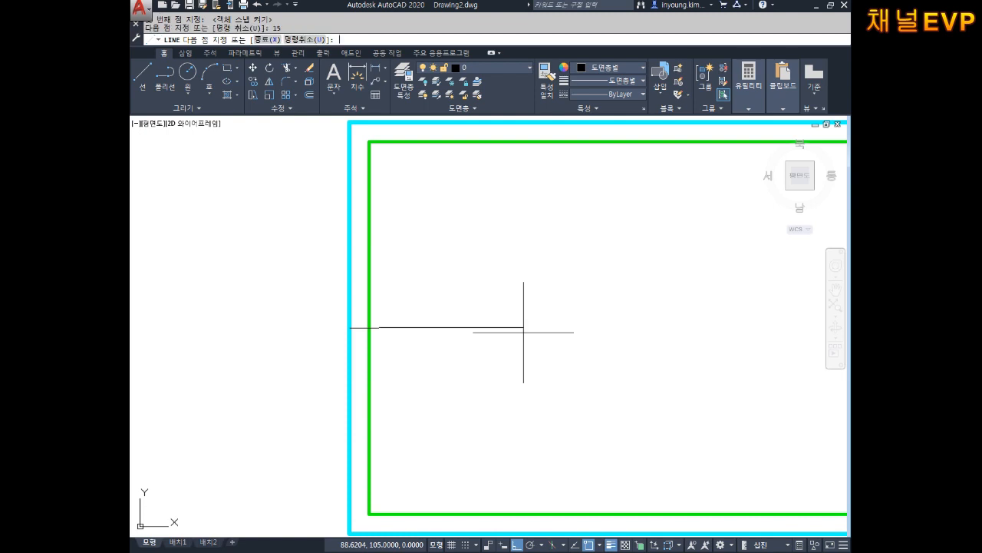
scroll(568, 246, down, 2)
scroll(643, 252, up, 2)
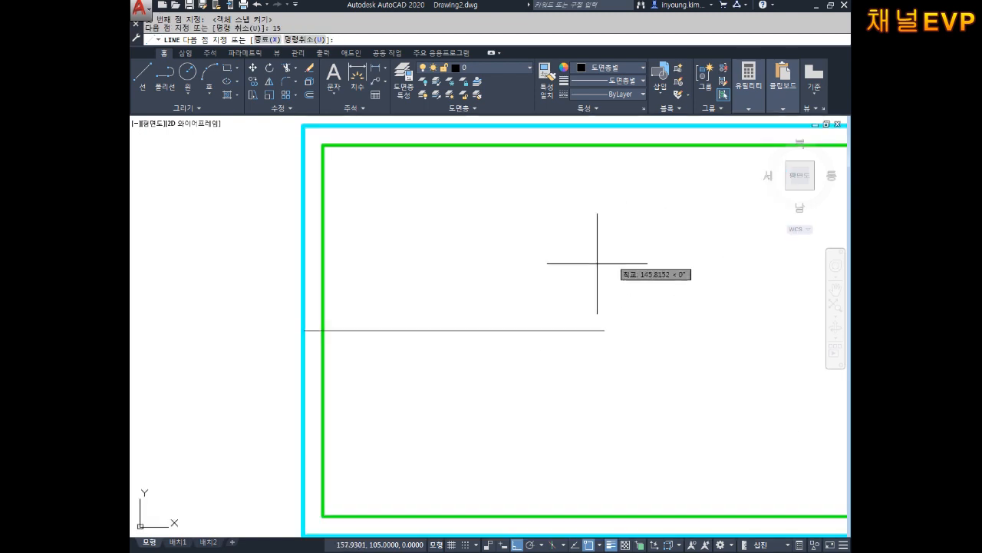
key(Escape)
- Delete the short horizontal line at the midpoint of the outer rectangle's left edge
scroll(349, 332, up, 4)
click(258, 318)
click(255, 352)
key(Escape)
key(Escape)
middle_drag(308, 336, 416, 333)
click(435, 306)
click(412, 355)
click(435, 299)
click(396, 358)
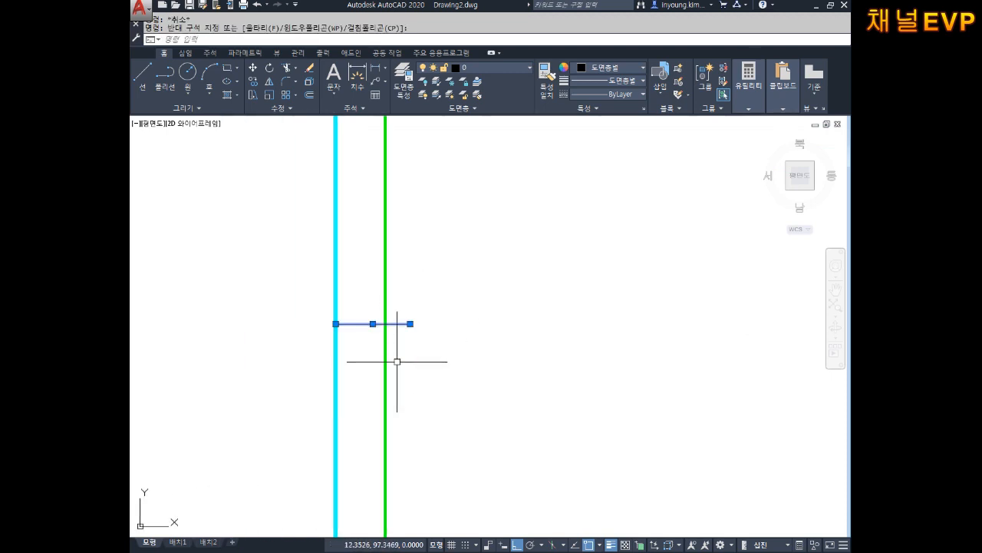
key(Delete)
key(Escape)
key(Escape)
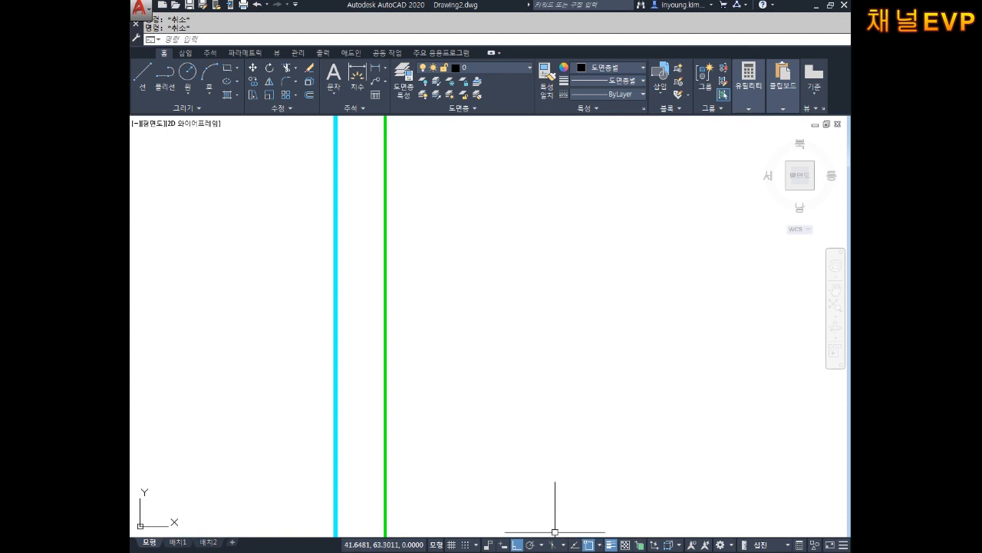
- Redraw a 15 mm horizontal centre mark inward from the midpoint of the outer rectangle's left edge
text(l)
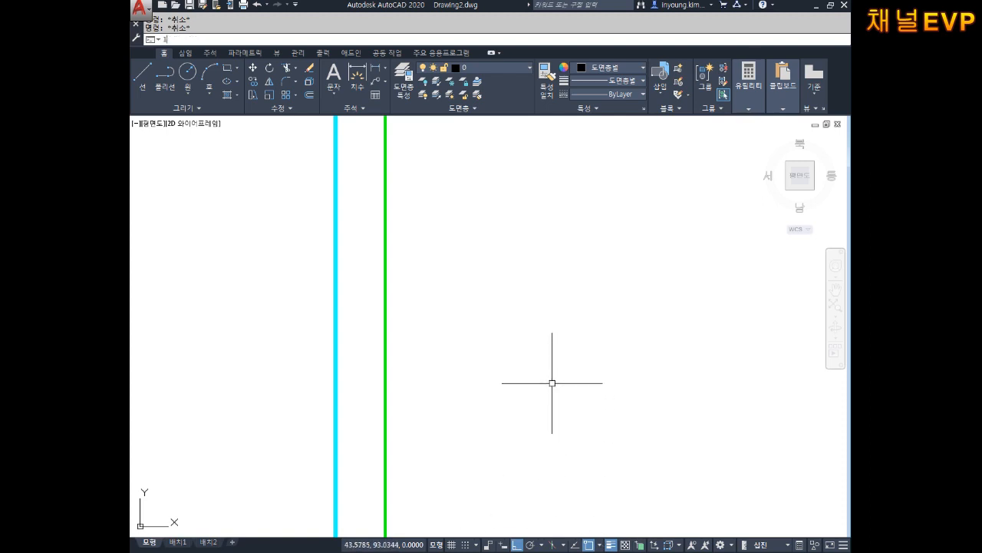
key(Return)
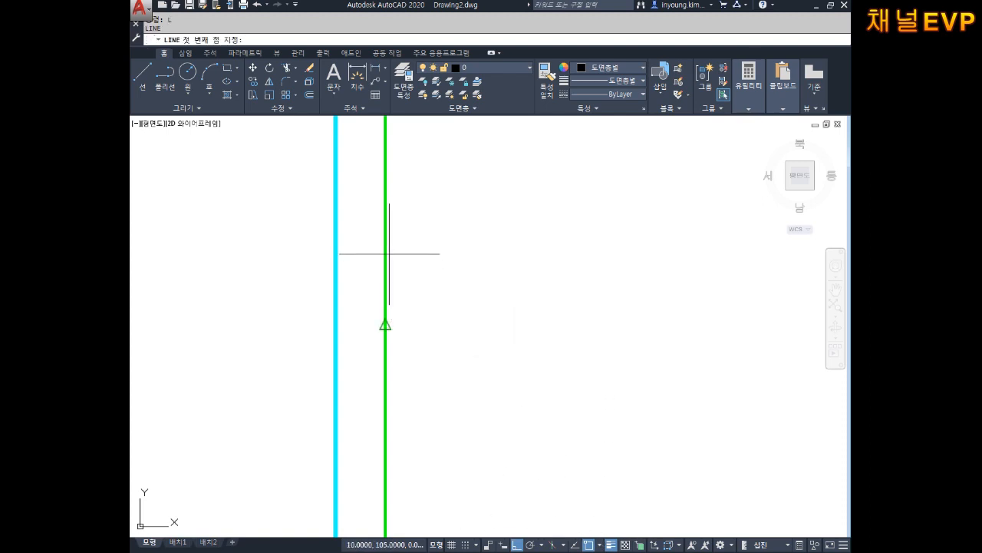
click(336, 323)
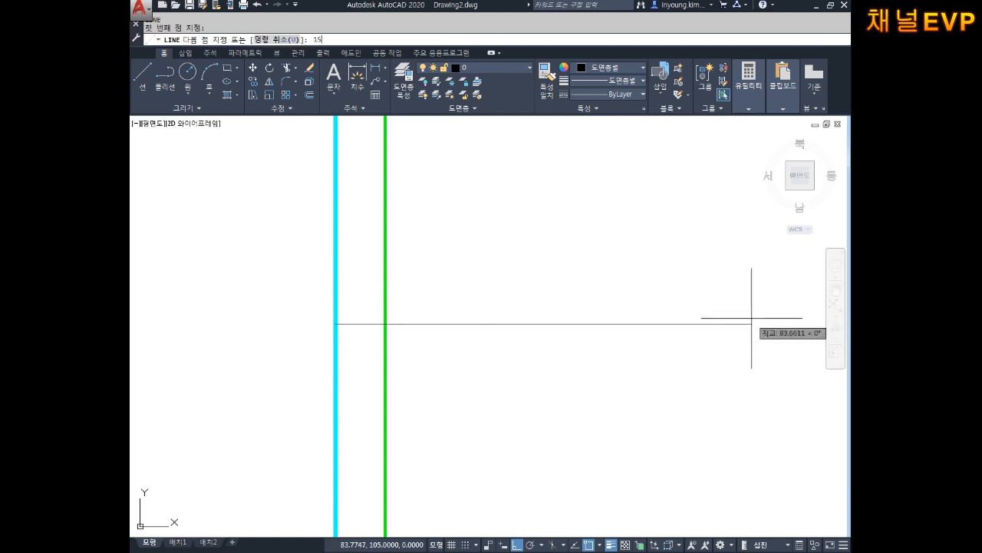
text(15)
key(Return)
key(Escape)
key(Escape)
key(Escape)
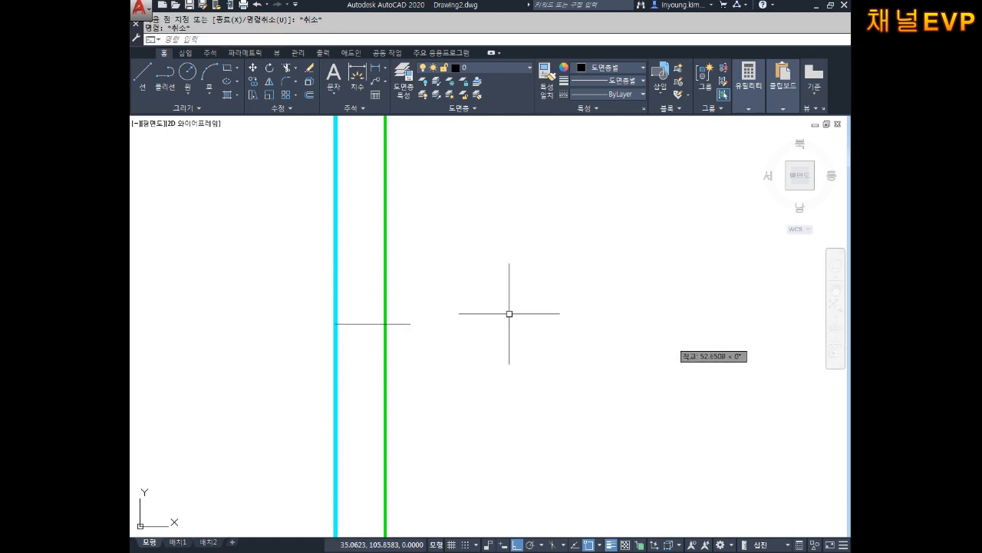
- Draw a 15 mm vertical centre mark downward from the midpoint of the outer rectangle's top edge
scroll(522, 303, down, 4)
middle_drag(558, 295, 496, 343)
middle_drag(757, 286, 535, 299)
key(space)
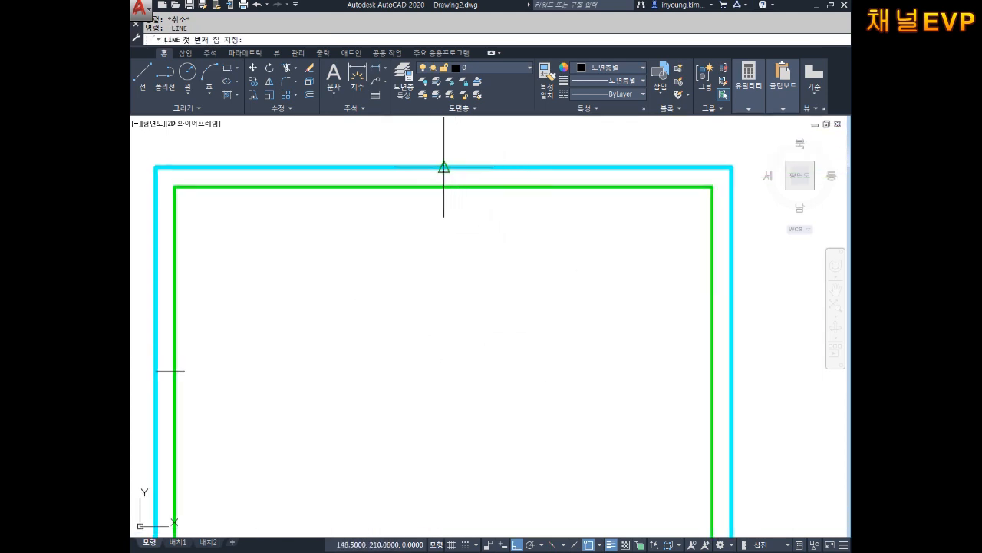
click(443, 166)
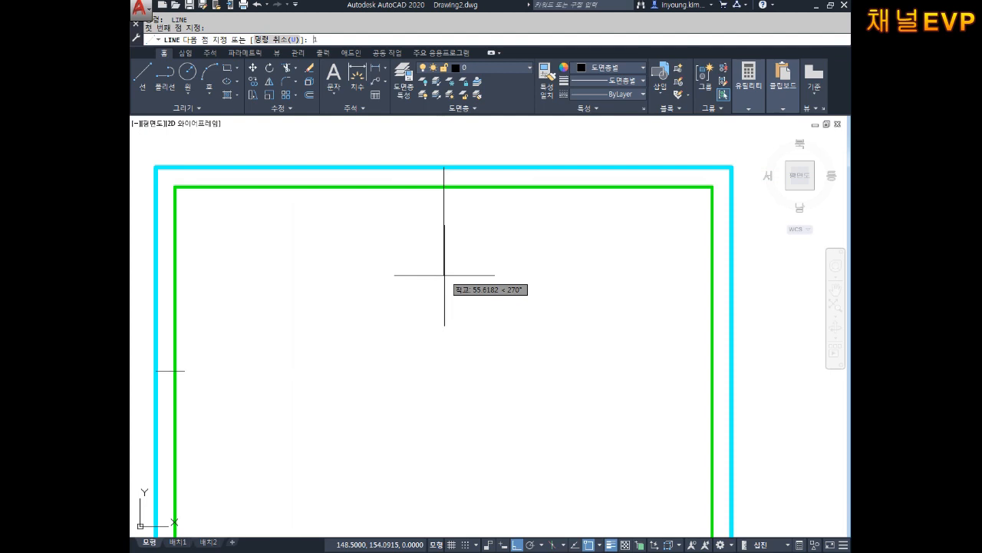
key(Escape)
- Draw a 15 mm horizontal centre mark inward from the midpoint of the outer rectangle's right edge
key(space)
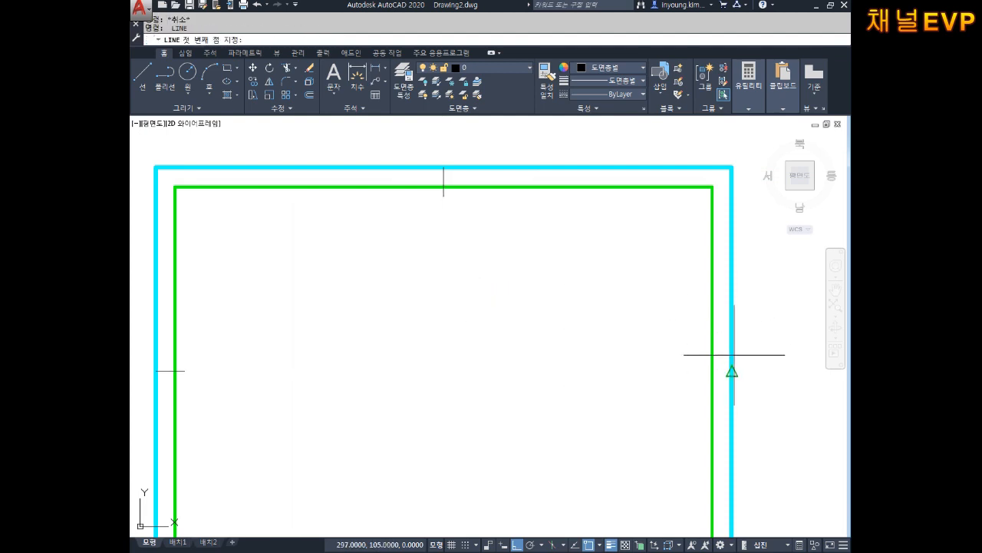
click(732, 371)
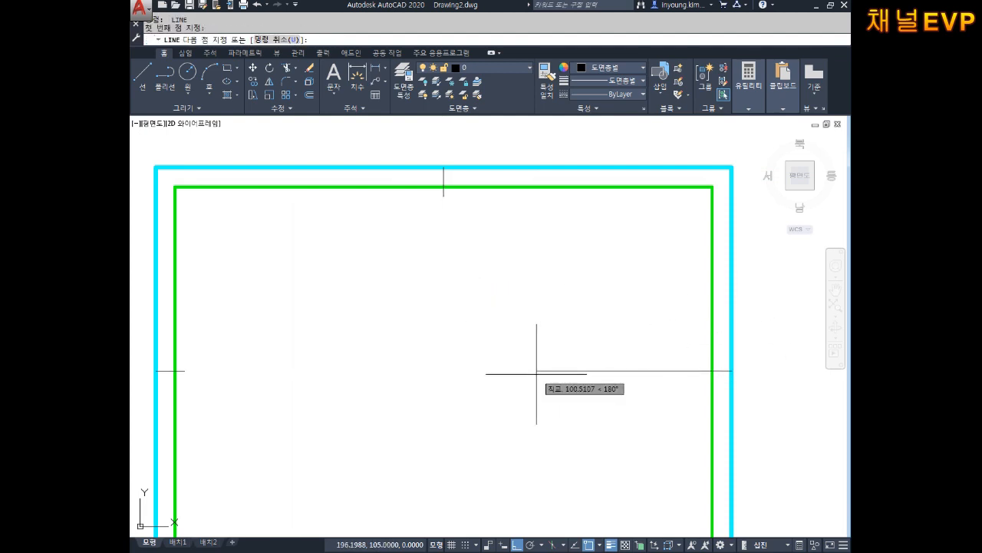
key(Return)
key(Escape)
key(Escape)
- Draw a 15 mm vertical centre mark upward from the midpoint of the outer rectangle's bottom edge
middle_drag(524, 391, 539, 297)
key(space)
click(458, 481)
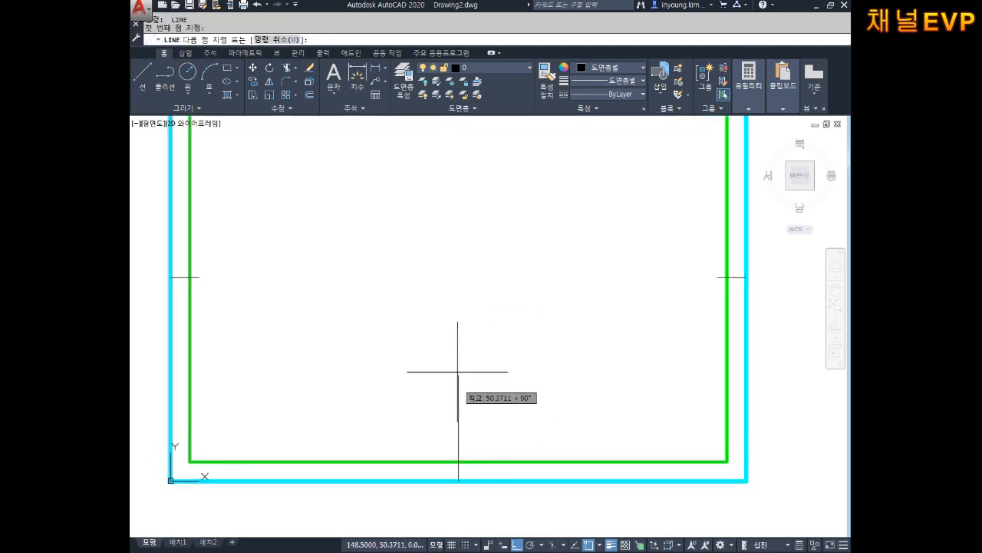
text(15)
key(Return)
key(Escape)
key(Escape)
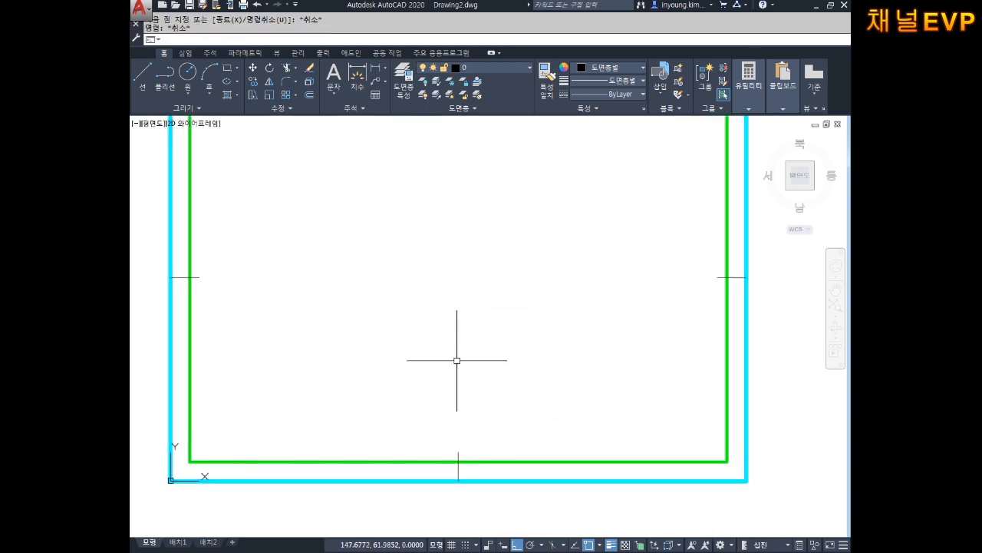
- Select the four centre marks on the outer rectangle's edges and move them to the layer with thin red lines
scroll(456, 362, down, 3)
middle_drag(454, 290, 481, 276)
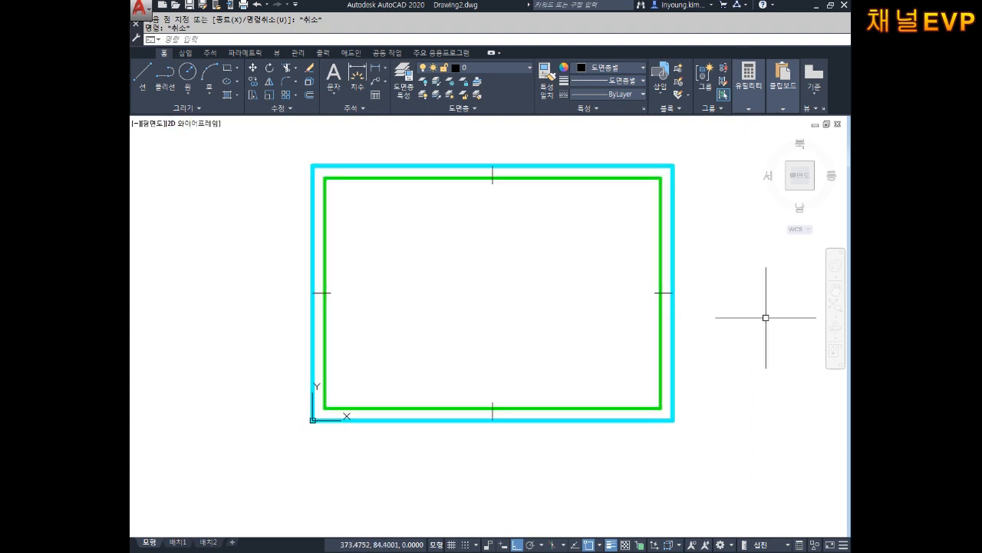
scroll(511, 219, up, 3)
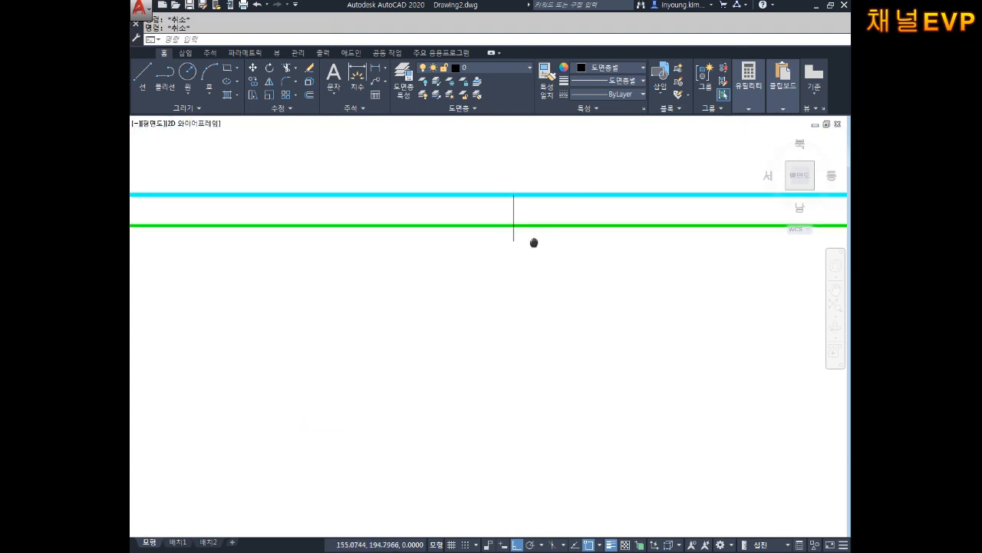
click(519, 215)
scroll(527, 249, down, 2)
middle_drag(345, 380, 421, 276)
scroll(422, 276, up, 3)
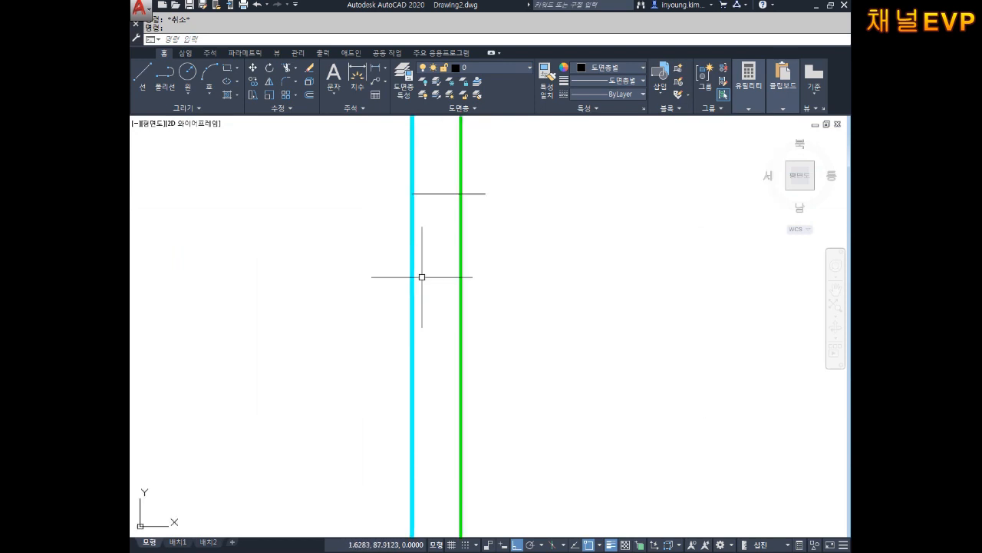
click(440, 194)
scroll(502, 230, down, 3)
middle_drag(676, 344, 571, 265)
scroll(566, 264, up, 2)
click(533, 253)
scroll(564, 240, down, 3)
middle_drag(702, 123, 607, 281)
scroll(667, 269, up, 3)
click(691, 299)
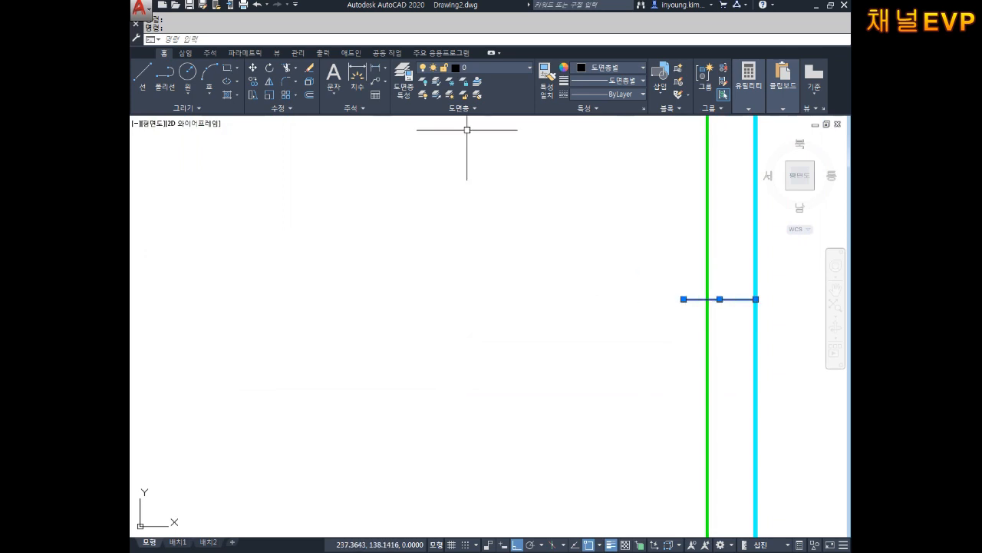
click(475, 69)
click(474, 178)
key(Escape)
scroll(570, 335, down, 6)
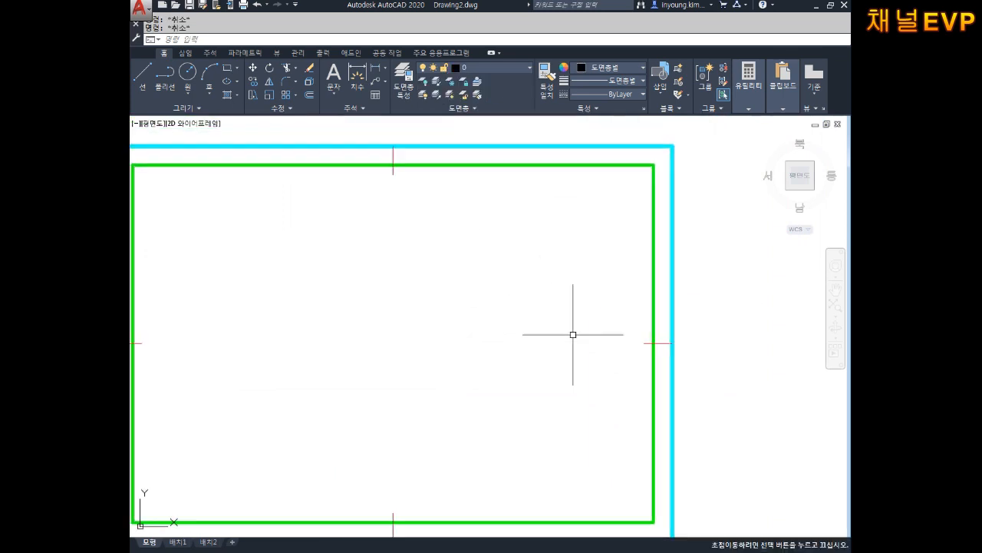
middle_drag(526, 289, 516, 265)
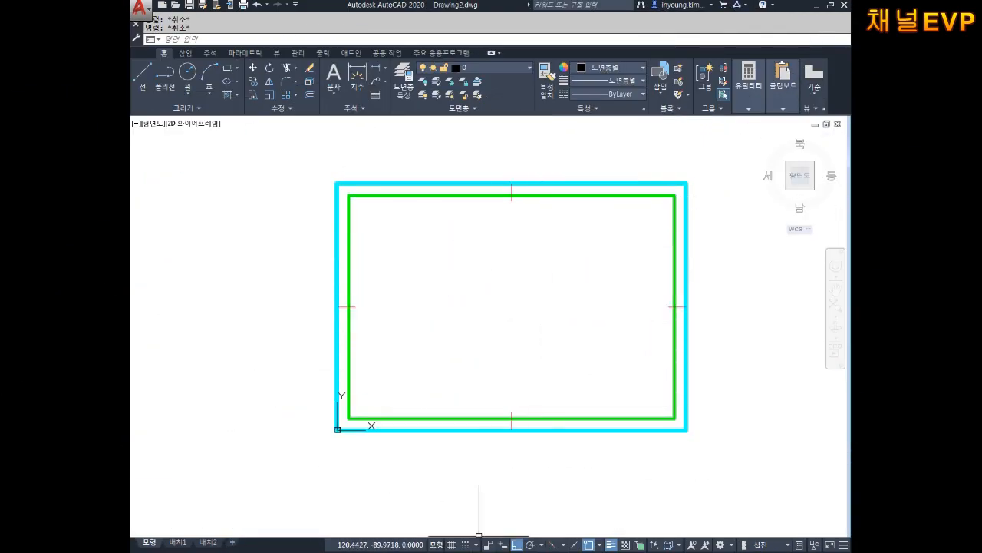
- Switch to Notepad and add the lines "c엔터", "중심점클릭", "d엔터" and "25엔터" below the "직교모드" note, followed by blank lines
click(462, 550)
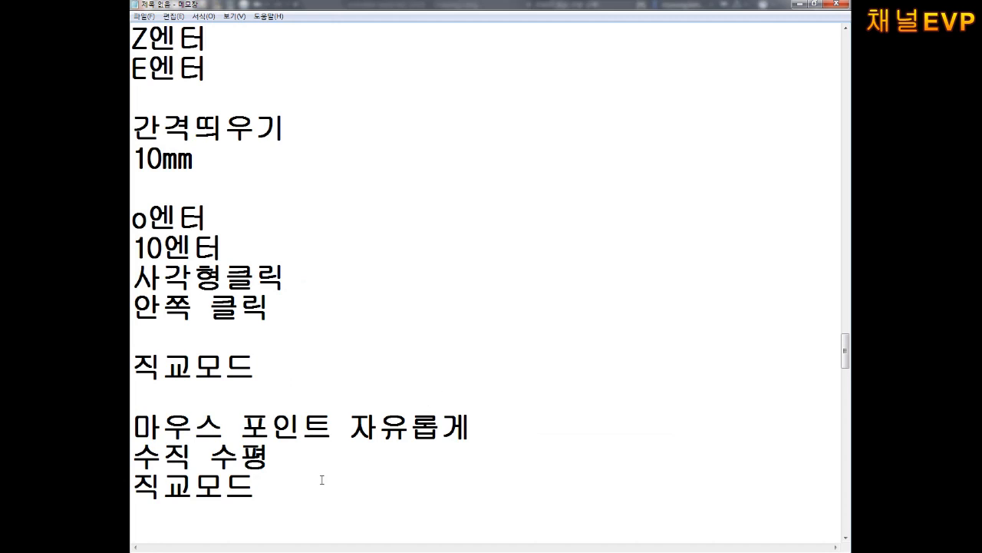
scroll(325, 453, down, 3)
text(c엔터)
key(Return)
text(중심점클릭)
key(Return)
text(d엔터)
key(Return)
text(25엔터)
key(Return)
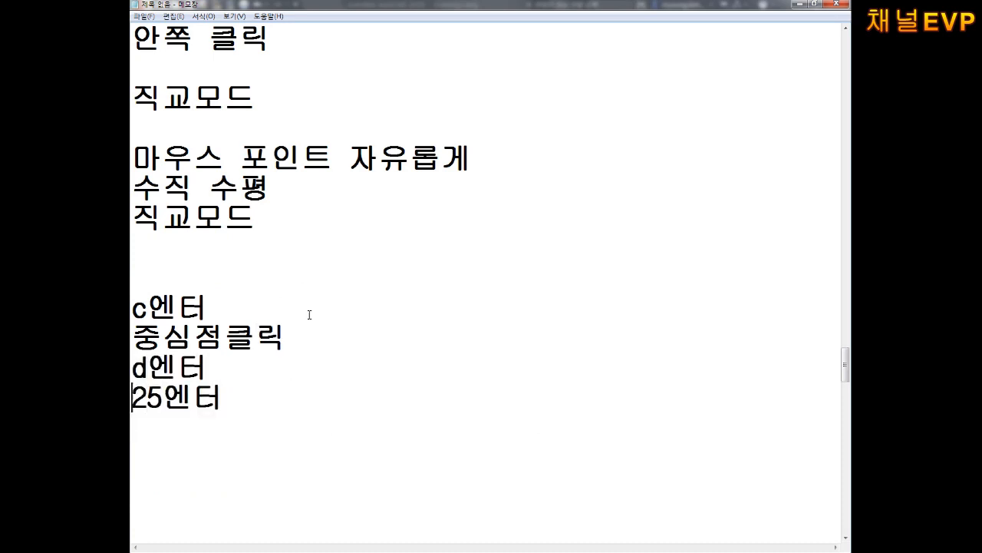
key(Return)
key(Return)
key(Return)
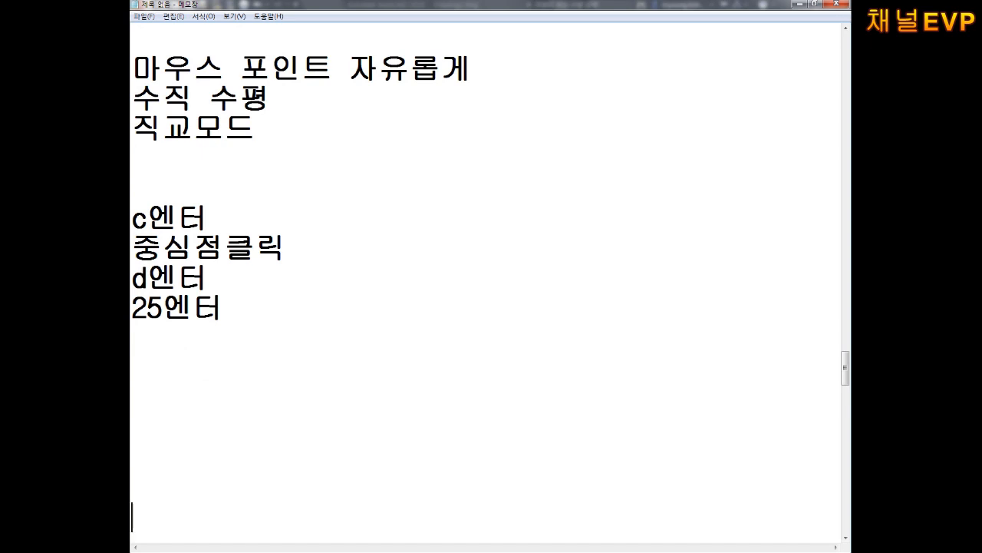
- Switch back to AutoCAD and draw a 25 mm diameter circle near the inner rectangle's upper-left corner
click(799, 4)
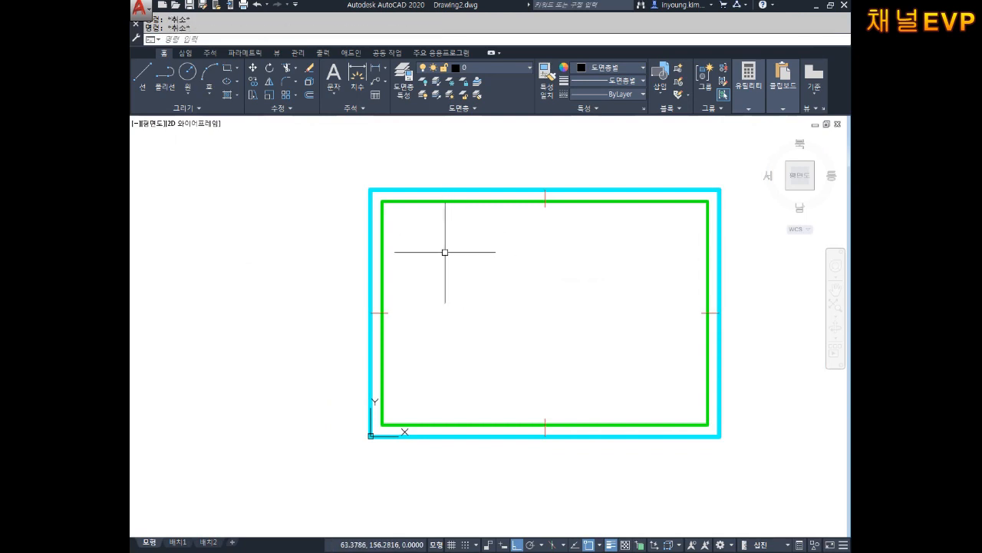
text(c)
key(Return)
scroll(491, 246, up, 2)
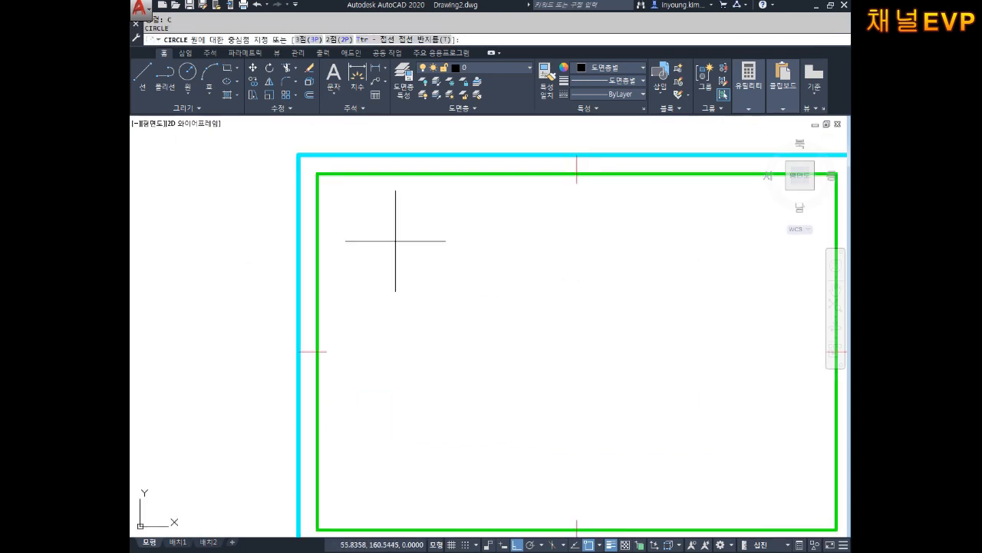
click(392, 237)
text(d)
key(Return)
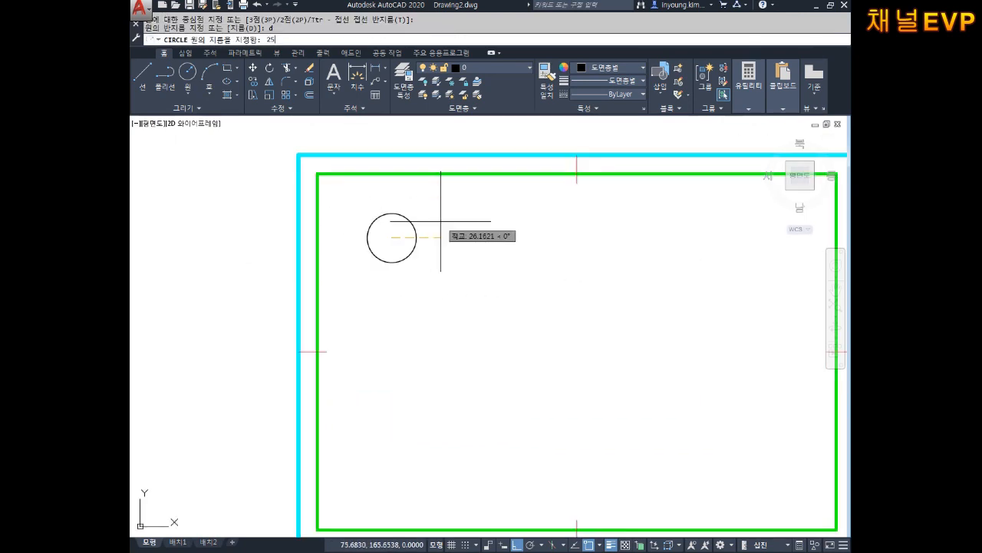
text(25)
key(Return)
key(Escape)
key(Escape)
- Select the circle and put it on the layer with thick green lines
click(410, 243)
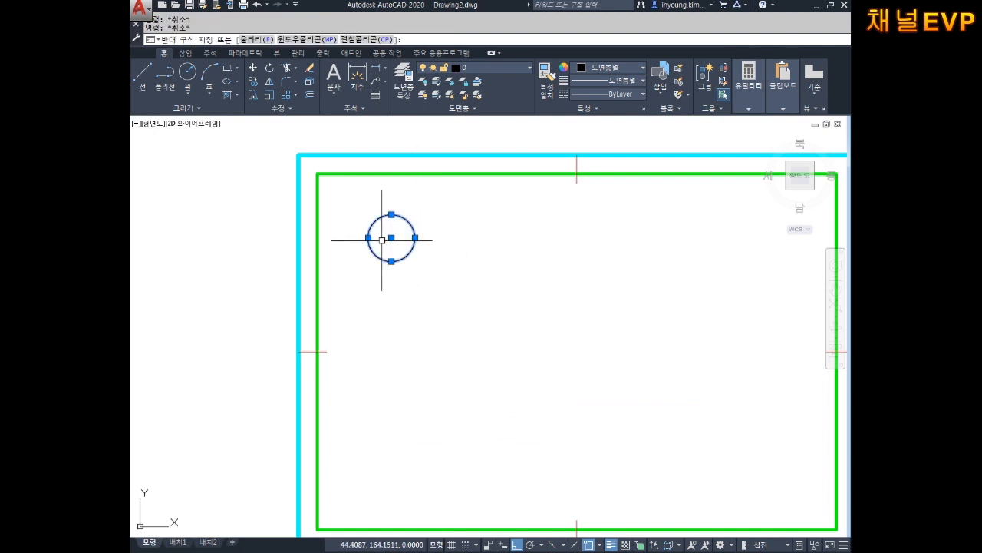
click(479, 69)
click(461, 135)
key(Escape)
middle_drag(476, 239, 447, 202)
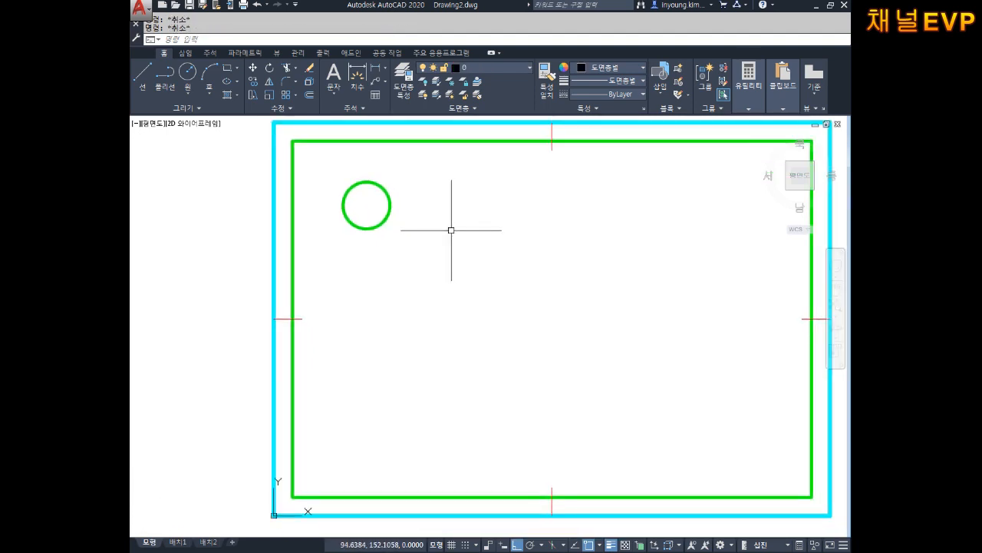
scroll(373, 208, up, 5)
scroll(373, 223, down, 2)
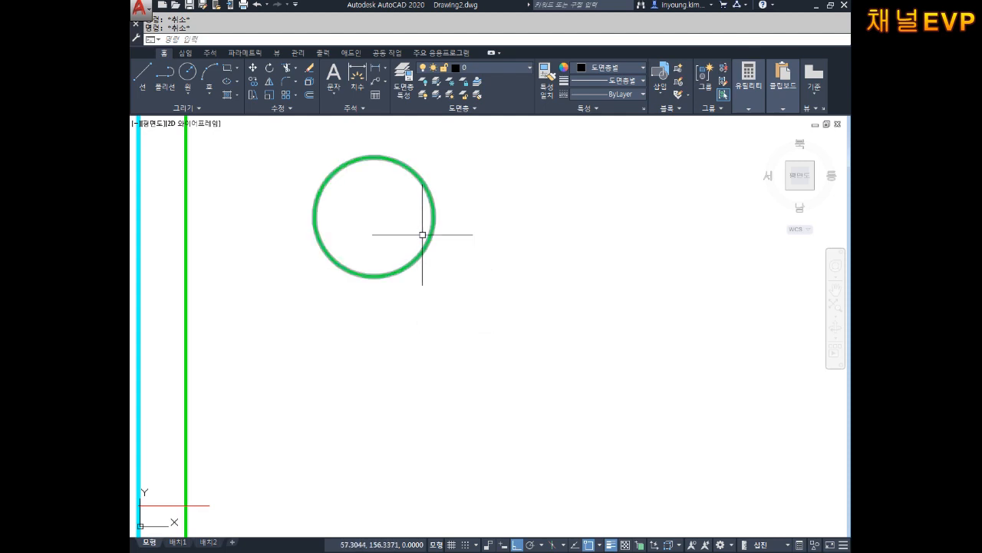
click(482, 68)
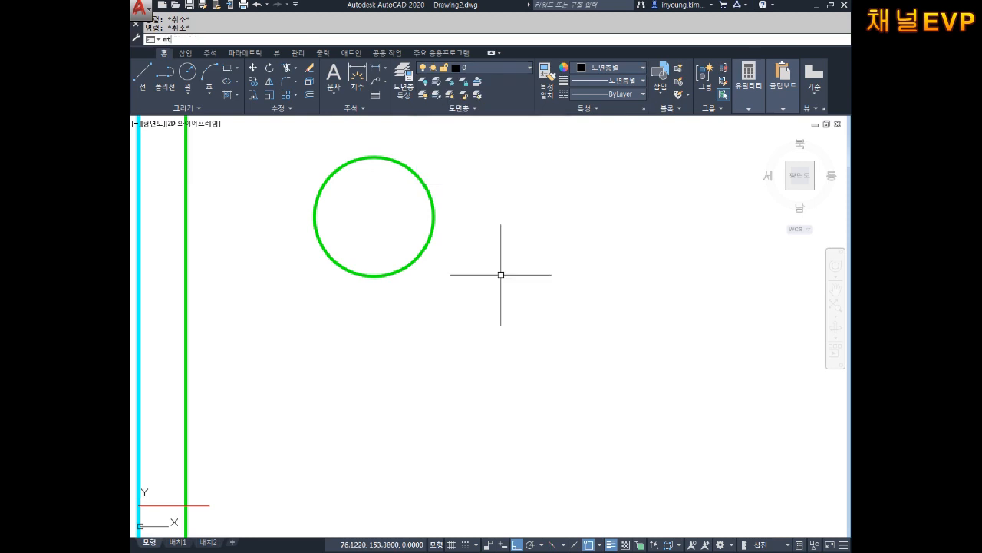
- Start a multiline text box beside the circle on its right and set the text colour to blue (파란색)
key(Return)
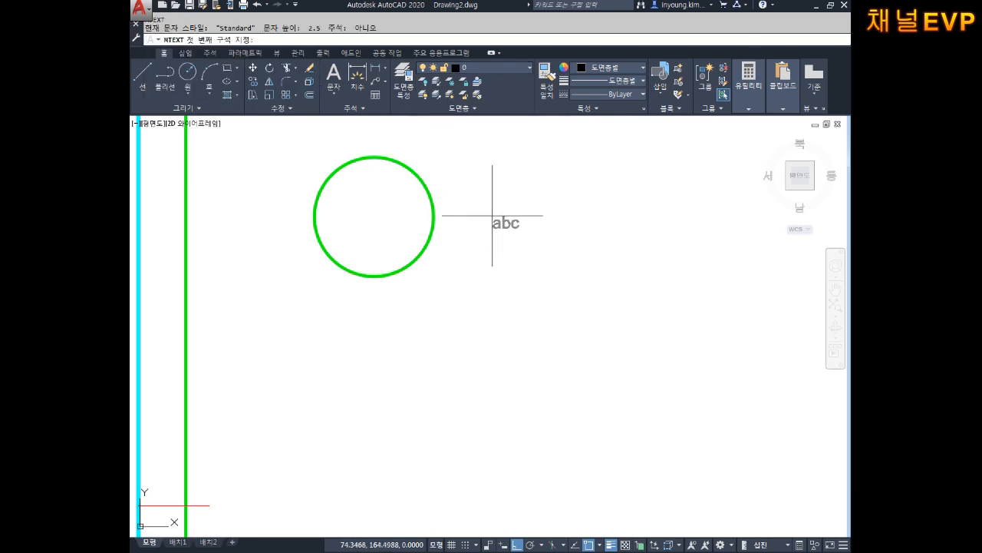
click(492, 198)
click(737, 337)
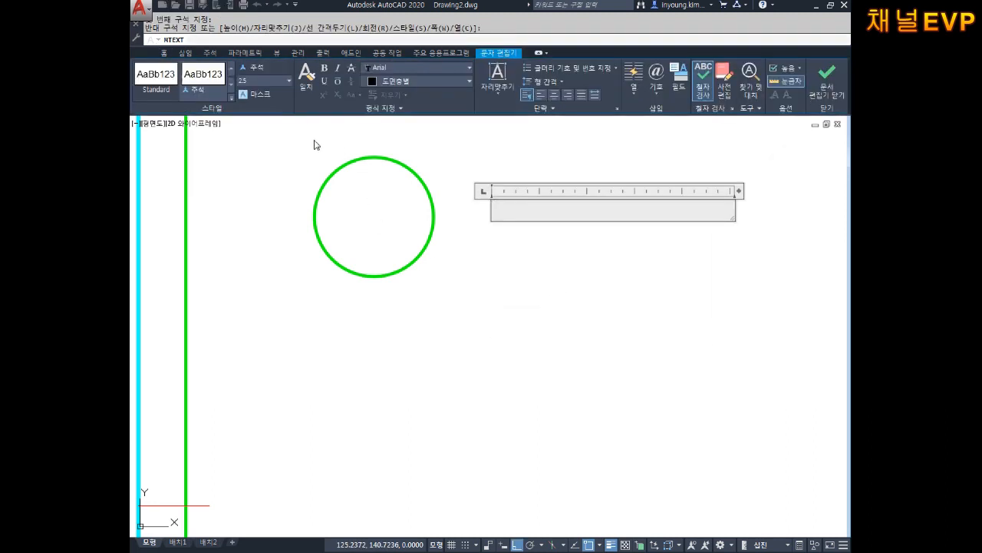
click(184, 86)
click(422, 81)
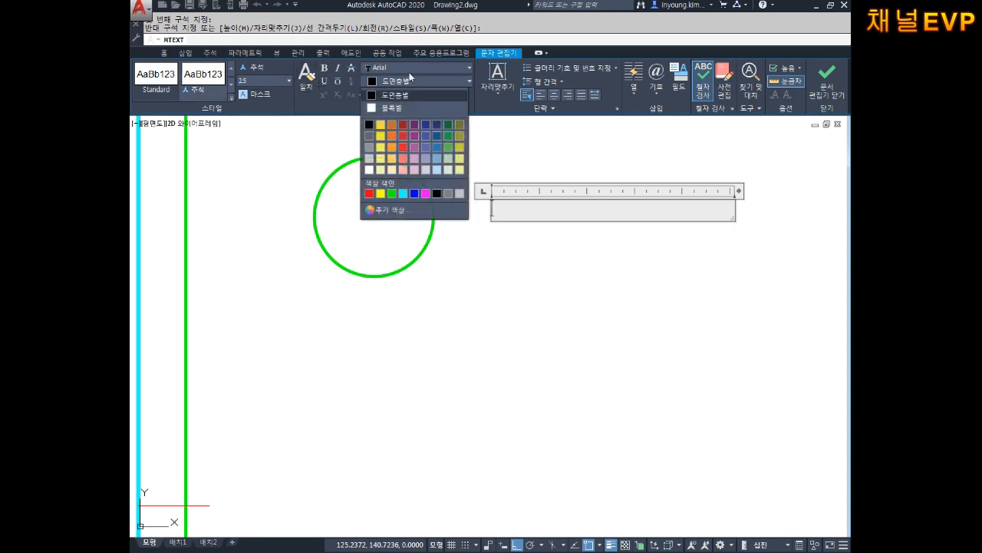
click(414, 194)
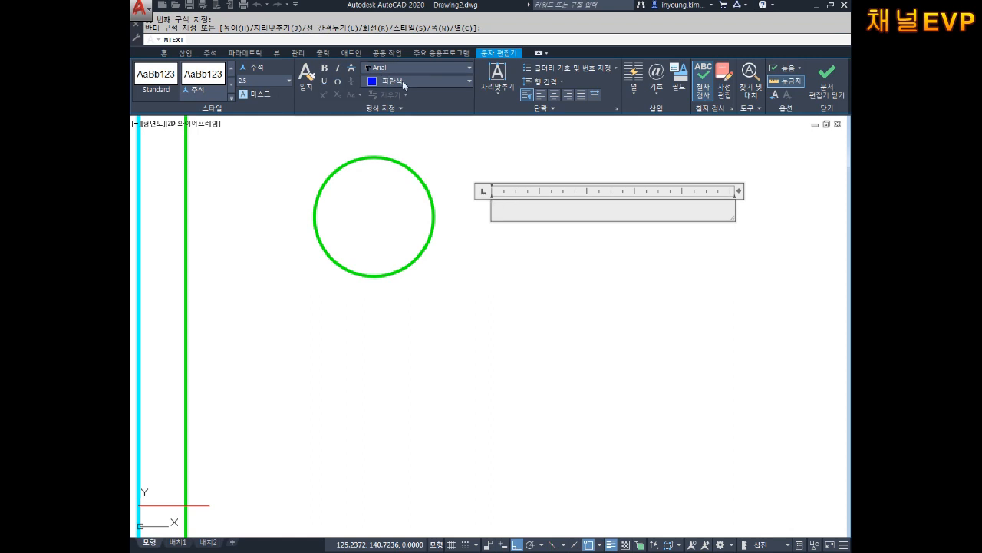
click(404, 80)
click(417, 193)
- Enter the text "2-4" and set its height to 10
click(145, 93)
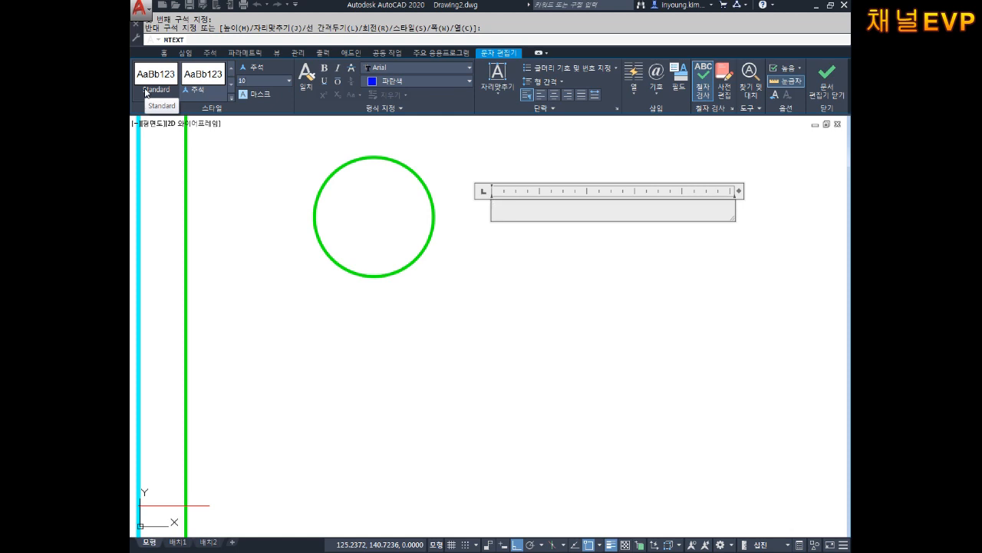
text(2-4)
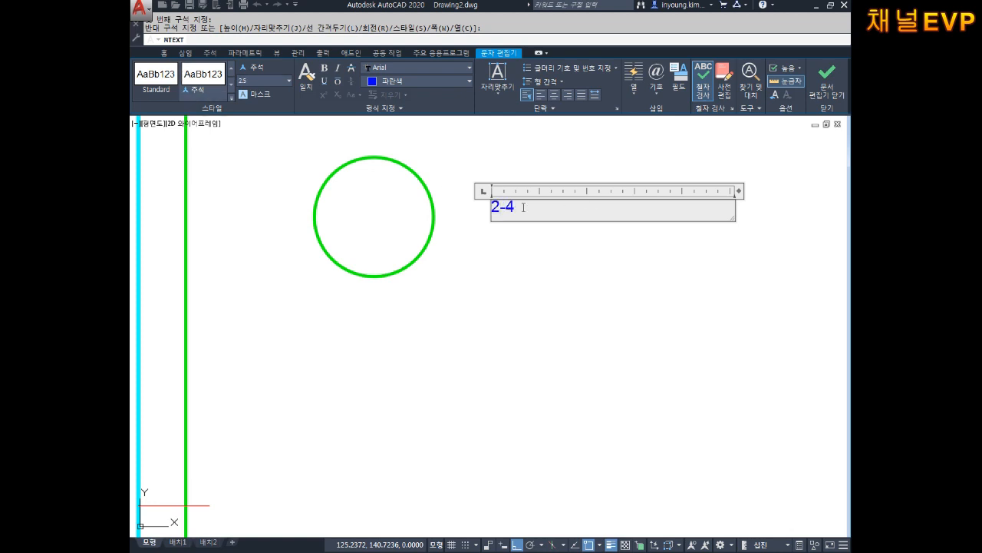
drag(523, 207, 375, 244)
key(Return)
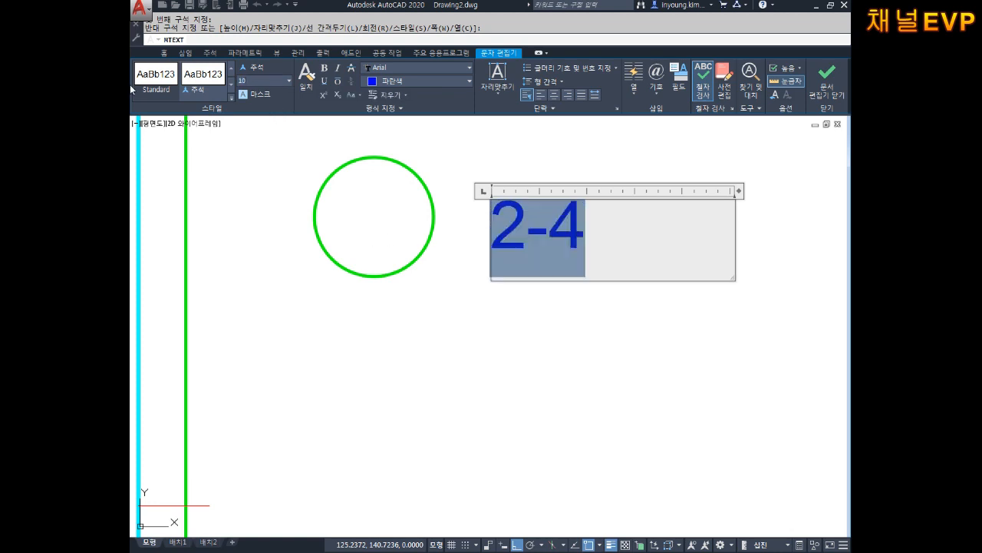
click(621, 416)
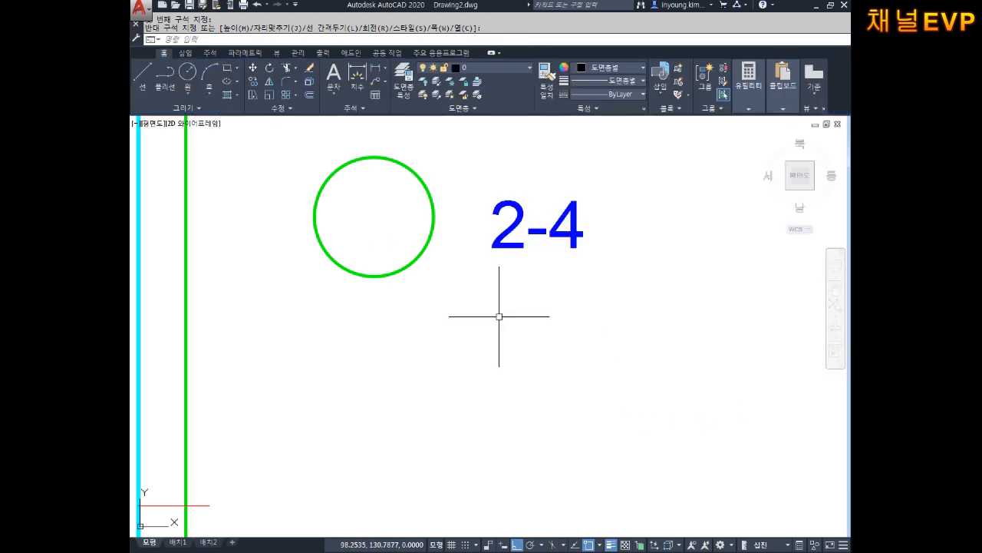
- Turn ortho mode off and move the "2-4" text into the centre of the circle
middle_drag(470, 253, 486, 277)
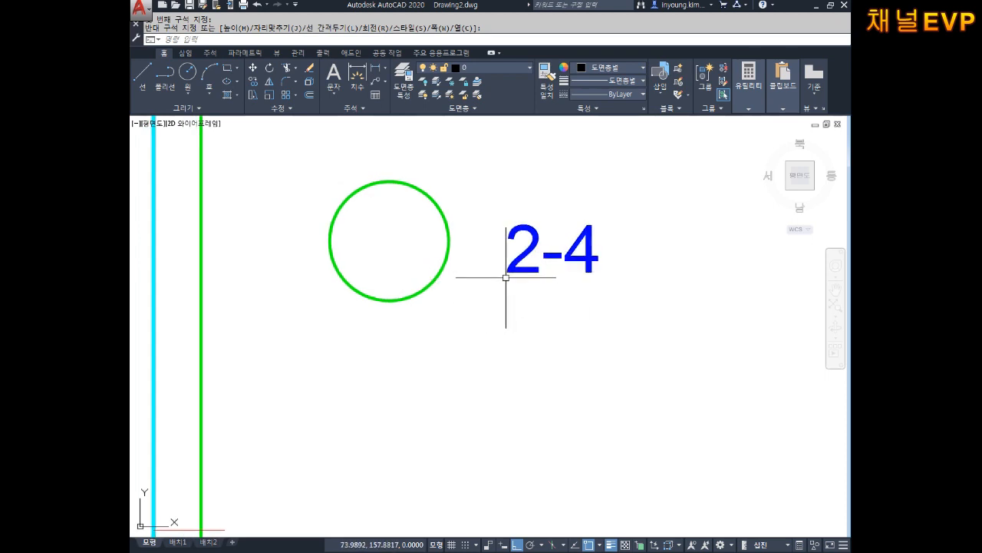
key(Escape)
key(Escape)
text(m)
key(space)
click(622, 195)
click(551, 289)
key(space)
click(552, 371)
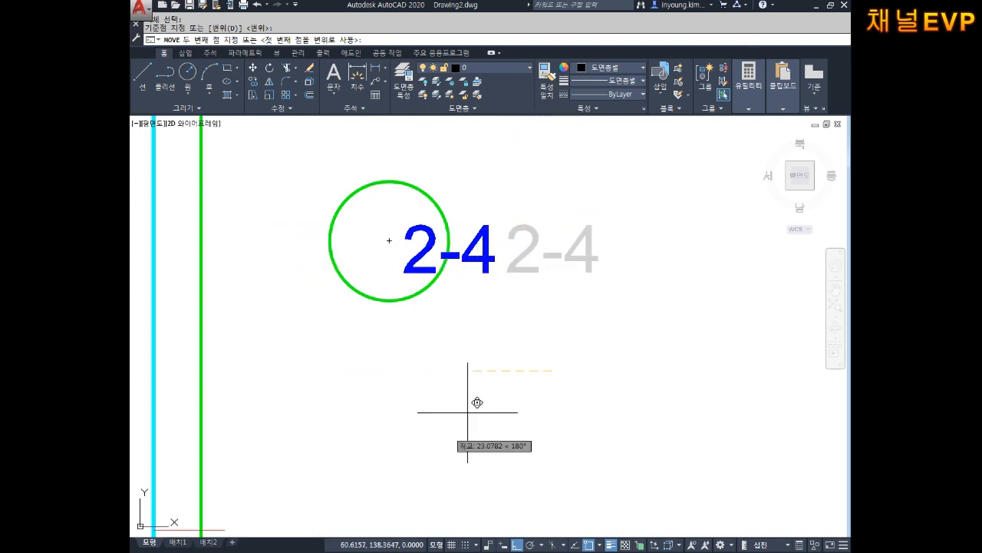
click(517, 544)
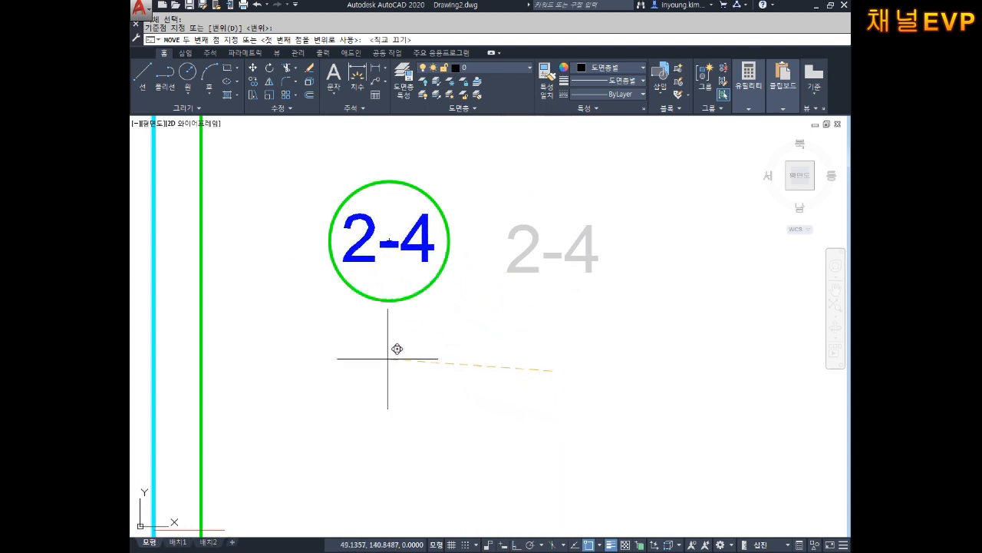
click(388, 358)
key(Escape)
key(Escape)
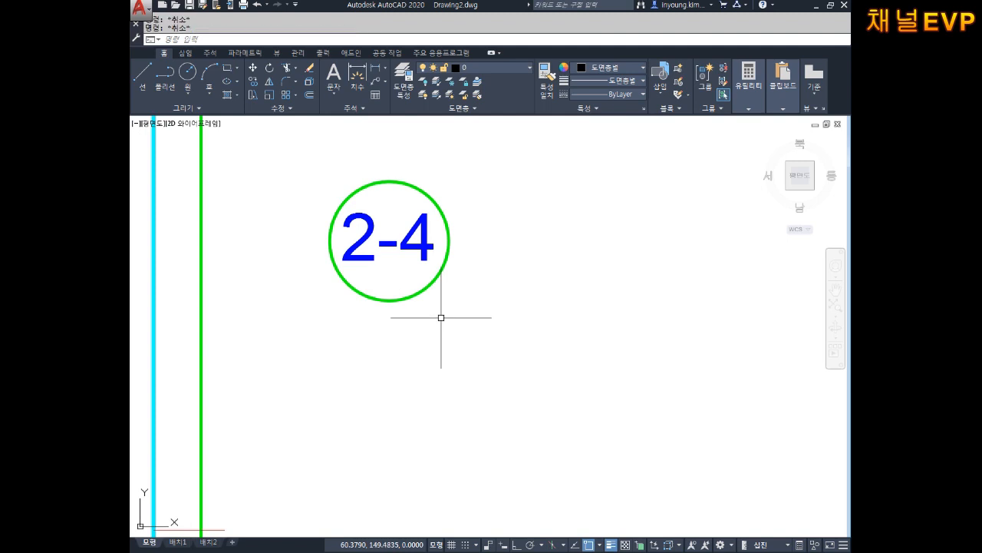
- Nudge the "2-4" text to fine-tune its centring inside the circle
key(space)
click(427, 241)
key(space)
click(428, 375)
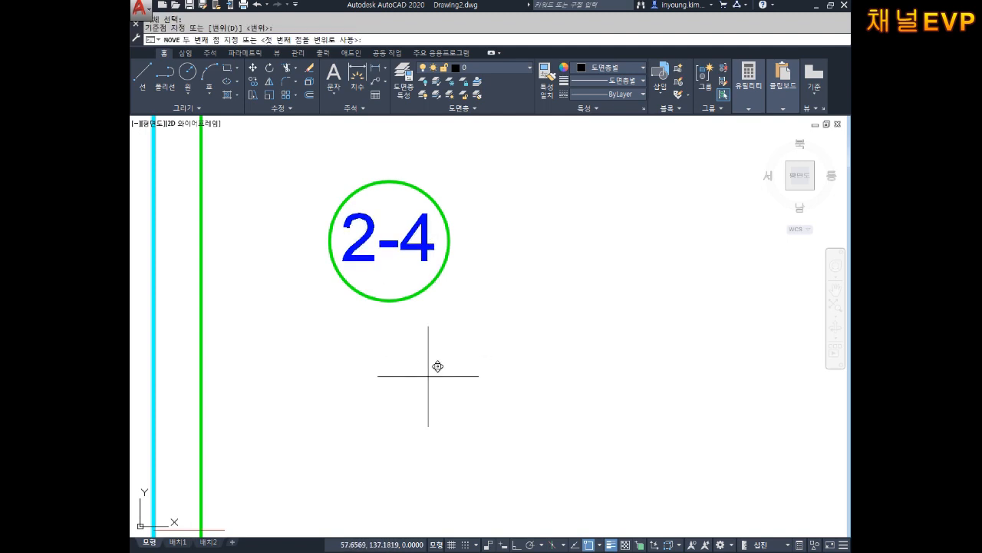
key(Escape)
key(Escape)
- Move the circle together with its "2-4" text closer to the inner rectangle's upper-left corner
scroll(434, 372, down, 5)
scroll(515, 296, up, 3)
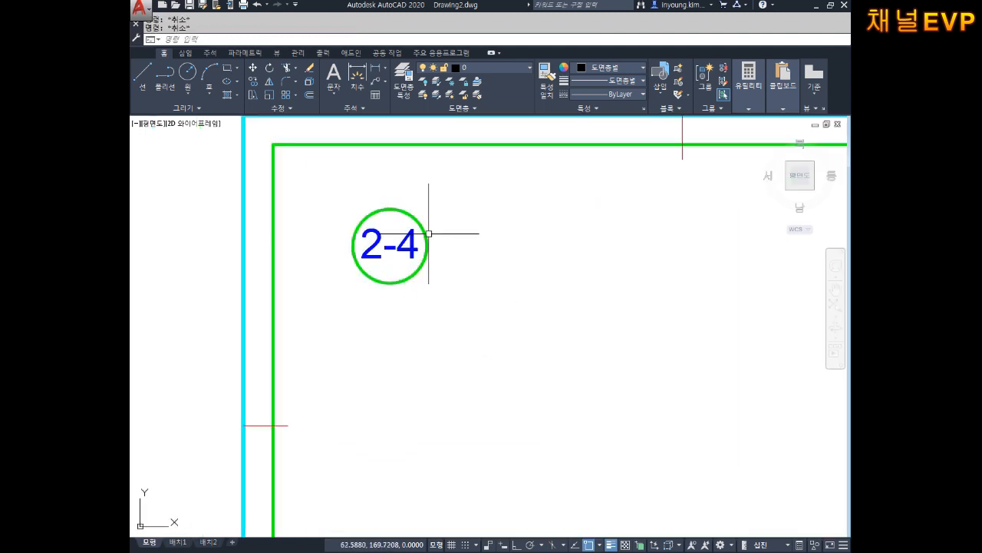
text(m)
key(space)
click(450, 191)
click(333, 316)
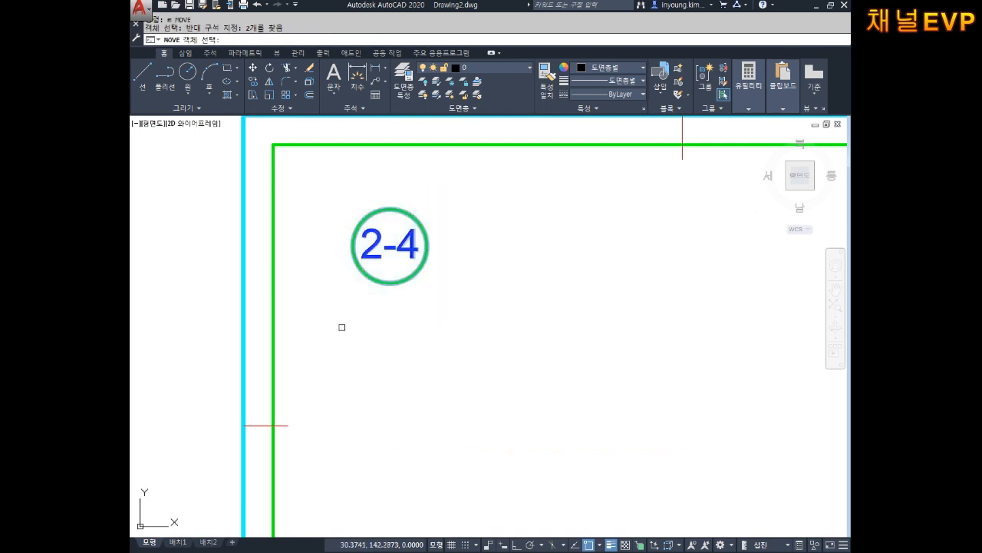
key(space)
click(428, 380)
key(Escape)
key(Escape)
- Copy the "2-4" text to a spot just right of the circle
scroll(487, 337, down, 4)
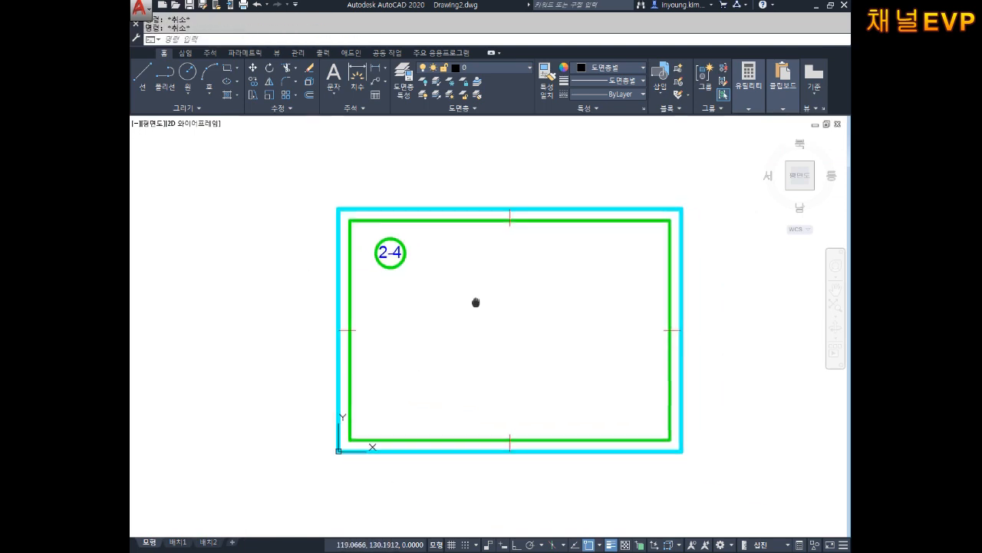
middle_drag(496, 304, 508, 291)
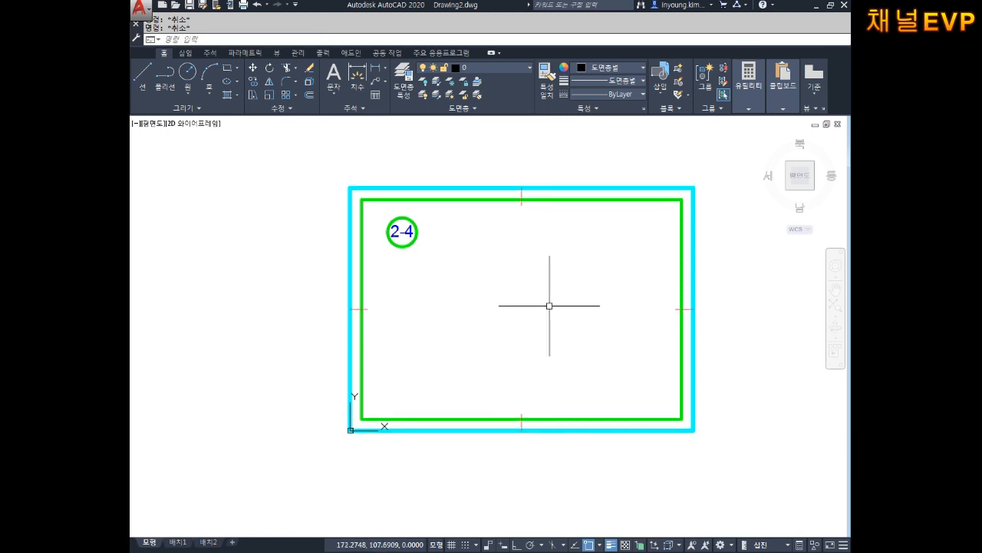
scroll(487, 293, up, 2)
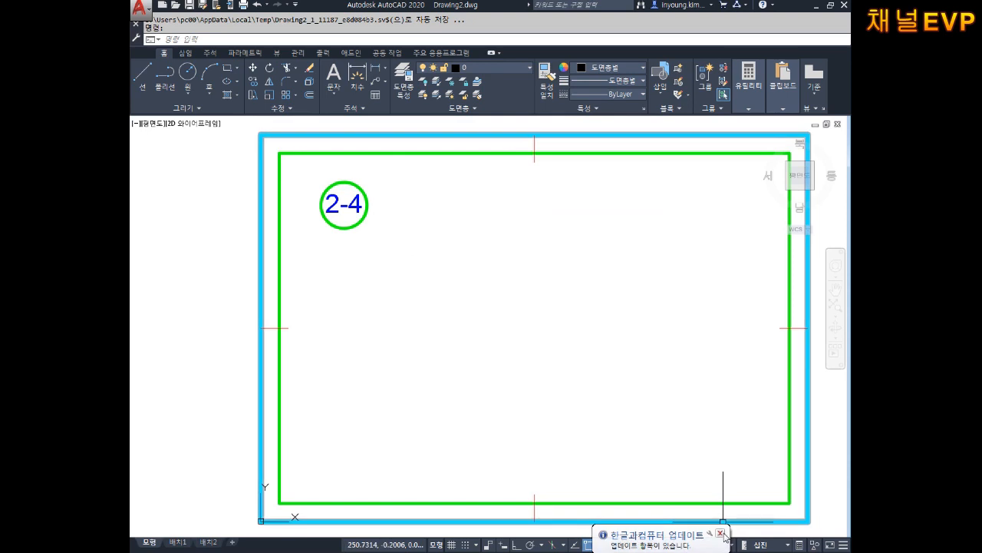
key(Escape)
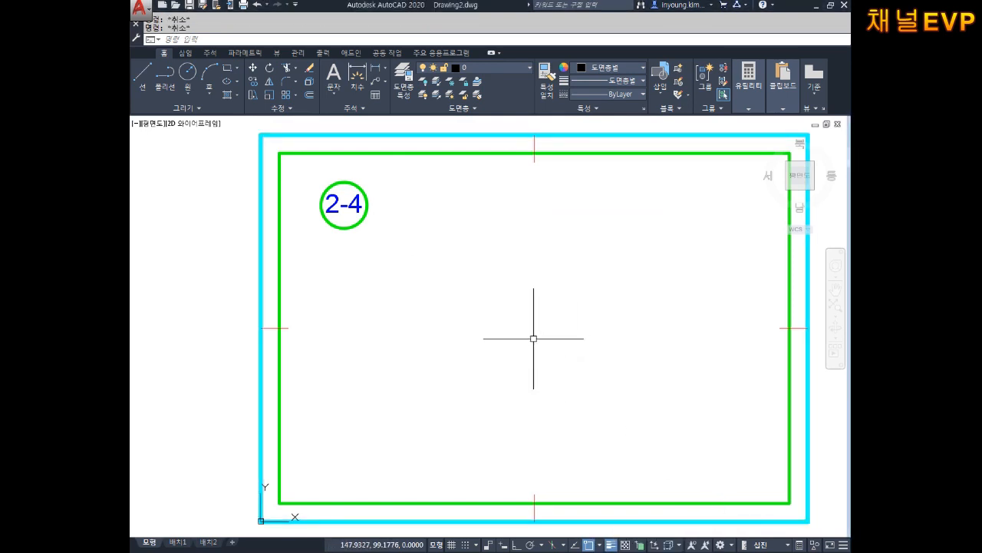
text(co)
key(Return)
key(Return)
click(397, 215)
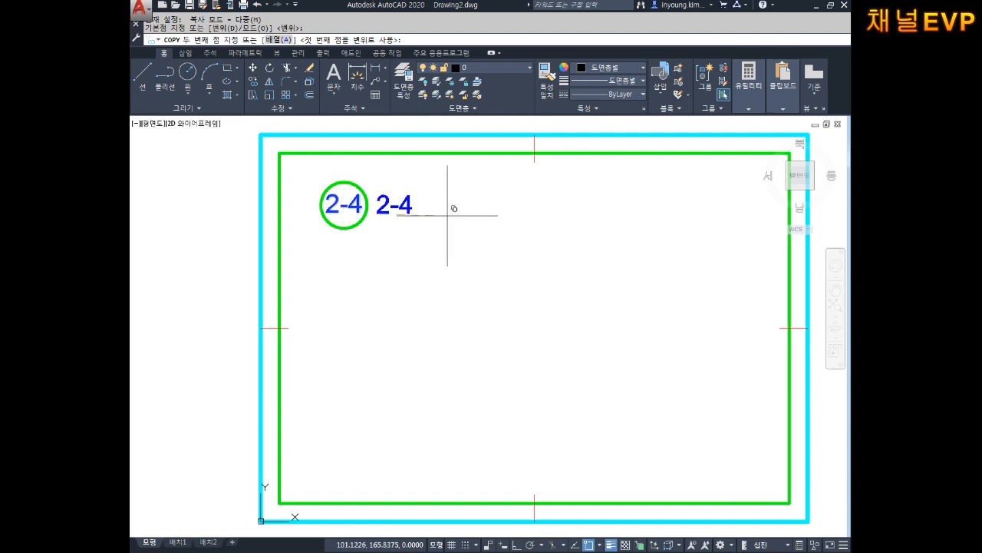
key(Escape)
- Widen the copied text's box and replace its content with "연습도면"
double_click(422, 208)
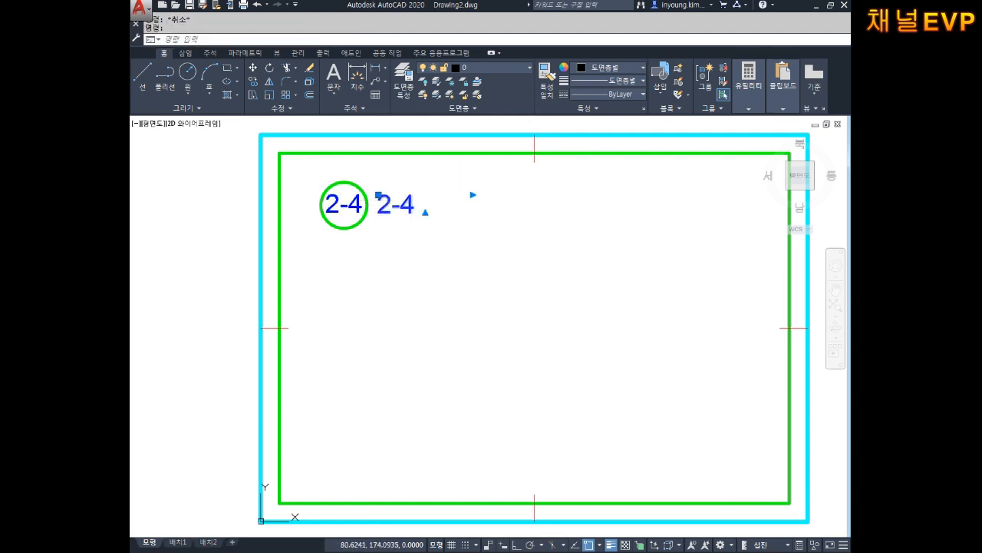
drag(477, 184, 701, 185)
click(468, 215)
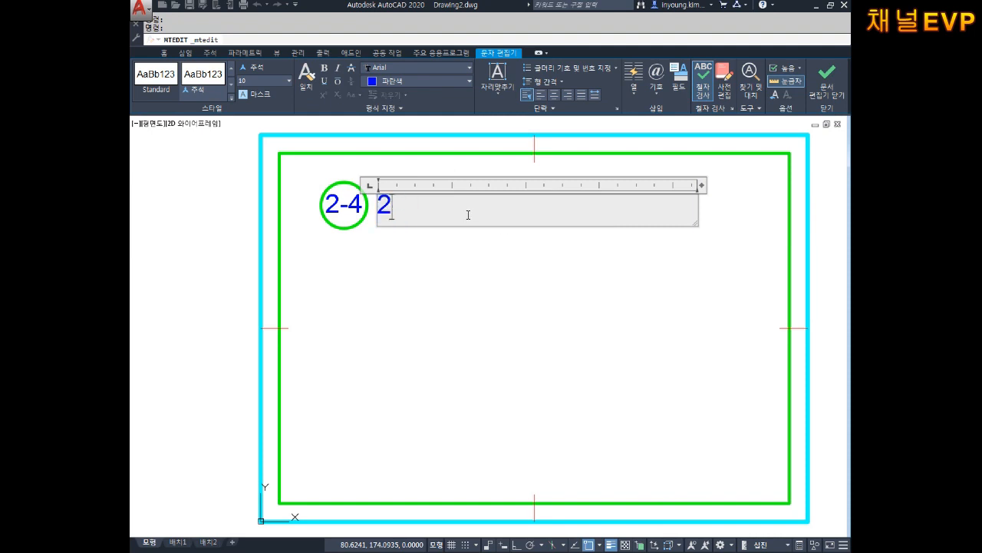
text(연습도며)
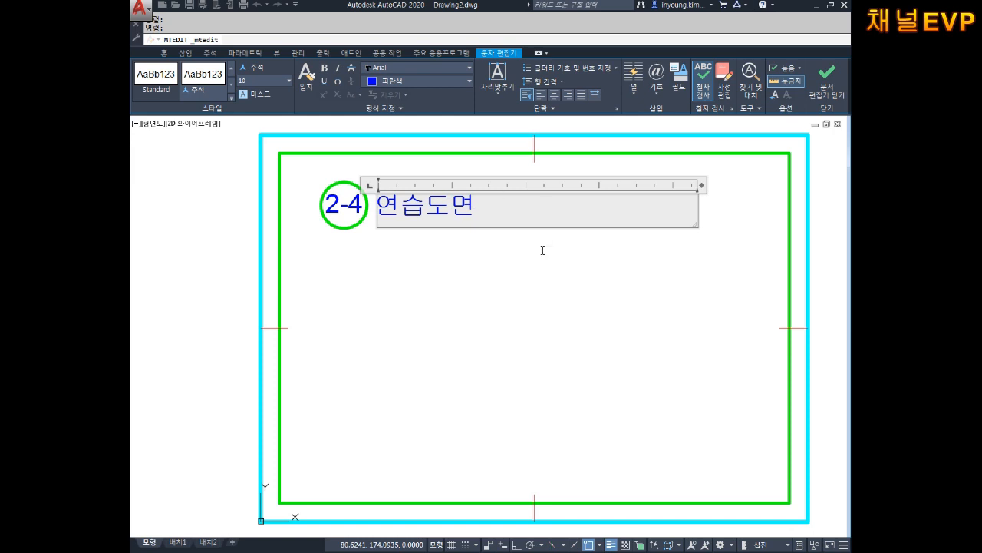
key(Escape)
key(Escape)
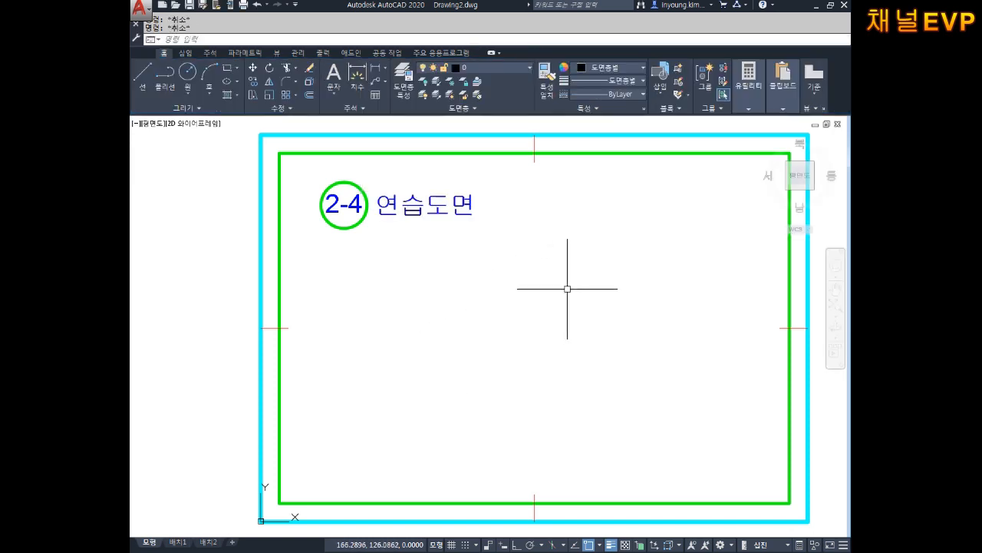
- Start saving the drawing under a new name with the AutoCAD drawing template (*.dwt) file type
scroll(567, 288, down, 3)
mouse_move(521, 277)
middle_down()
mouse_move(460, 250)
mouse_move(471, 264)
middle_up()
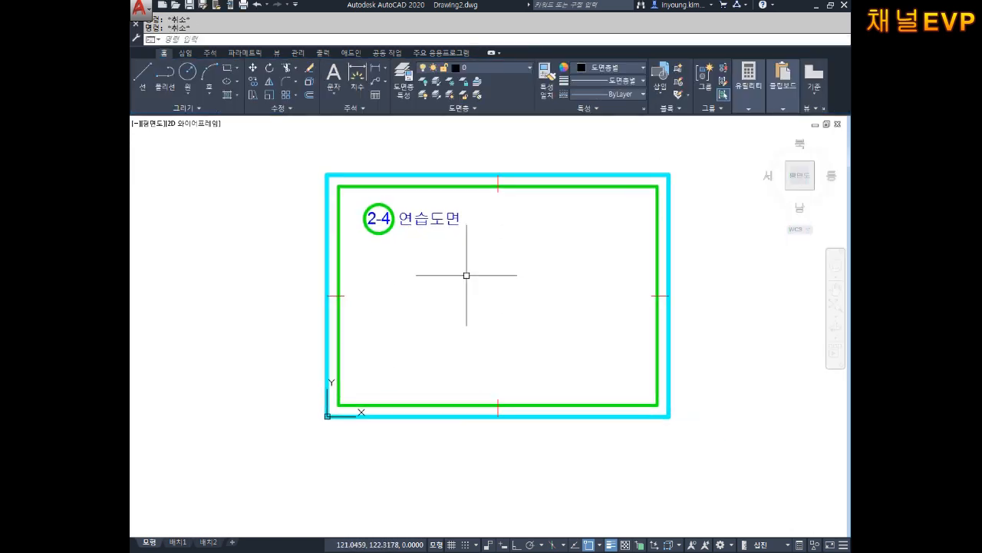
middle_drag(600, 319, 624, 342)
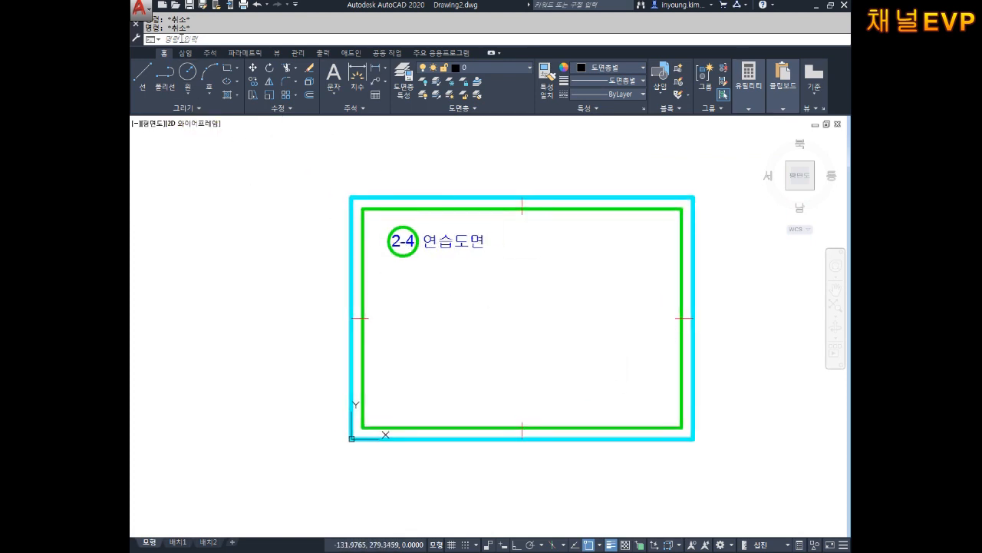
click(145, 13)
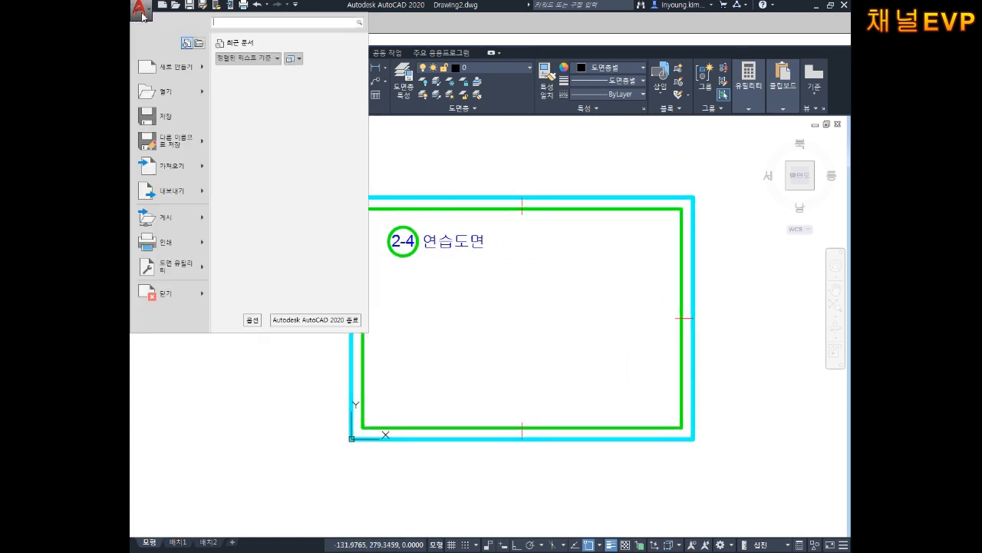
click(162, 138)
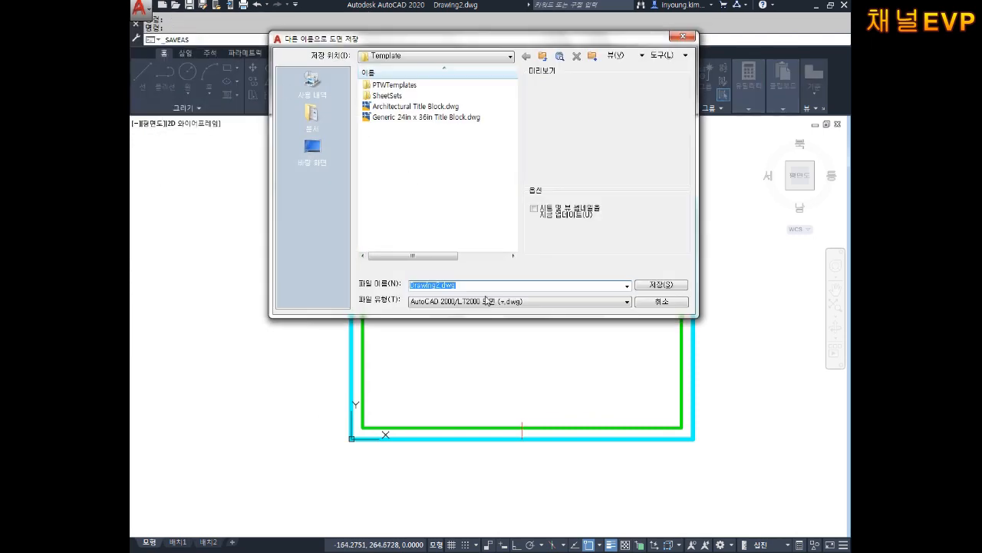
click(438, 303)
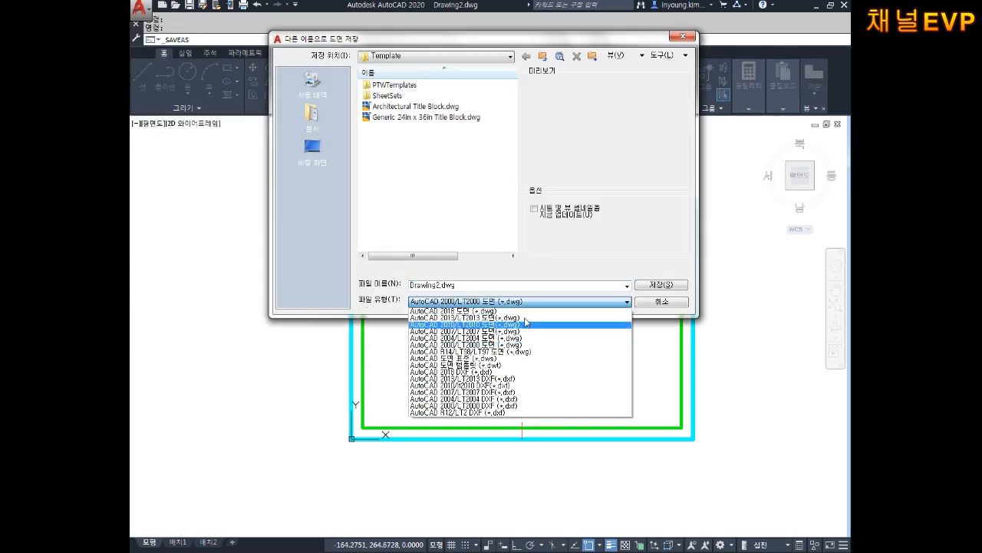
click(453, 364)
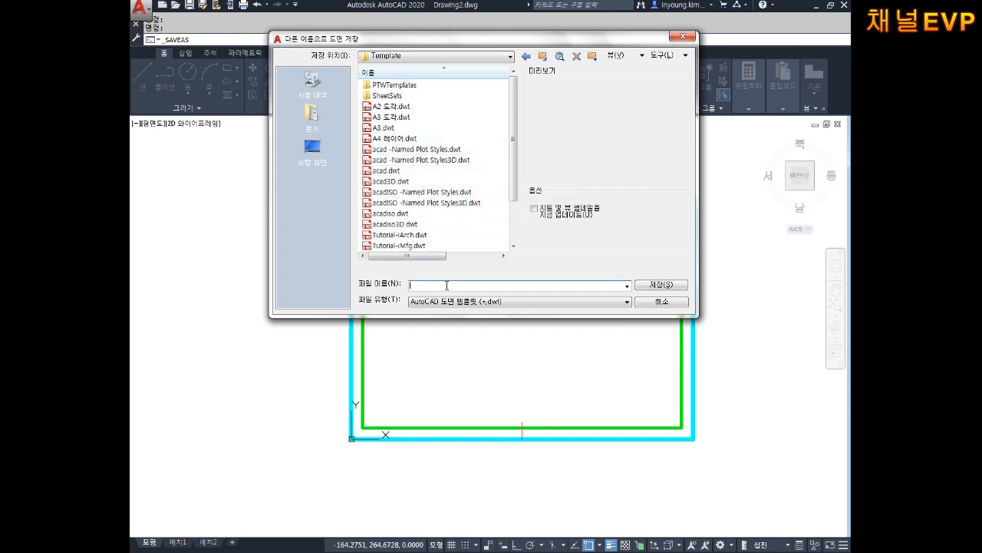
- Name the template "A4 레이어설정" and save it, accepting the template options
text(A)
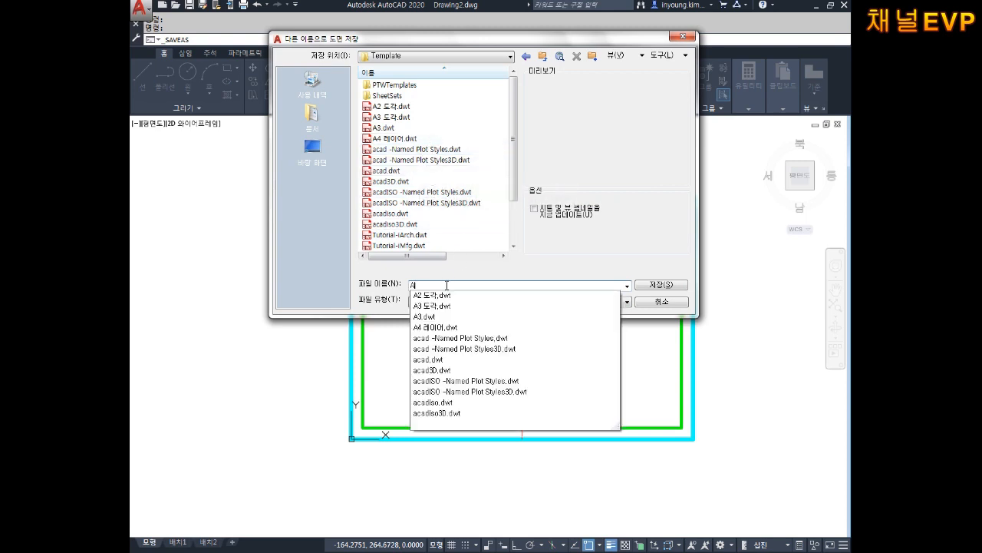
text(4)
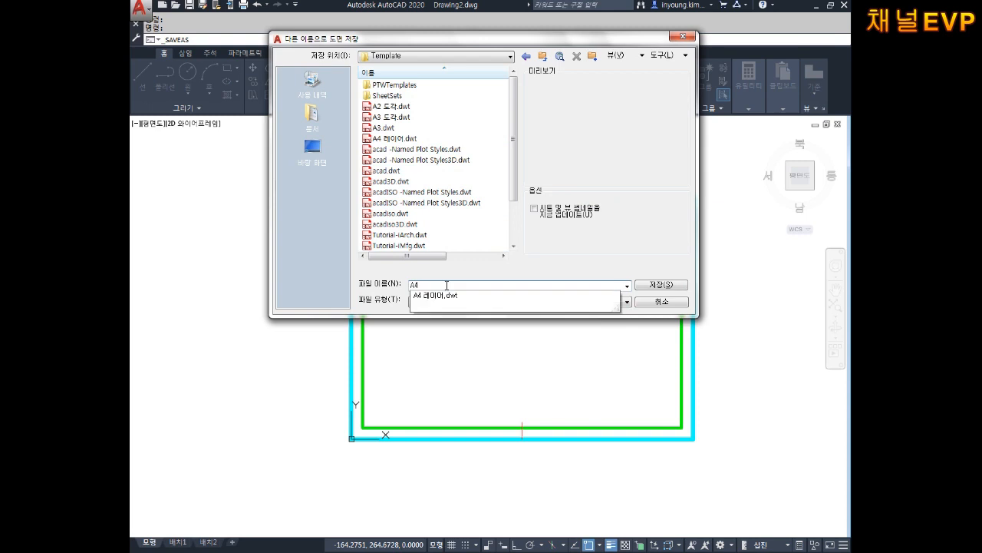
text( FPD)
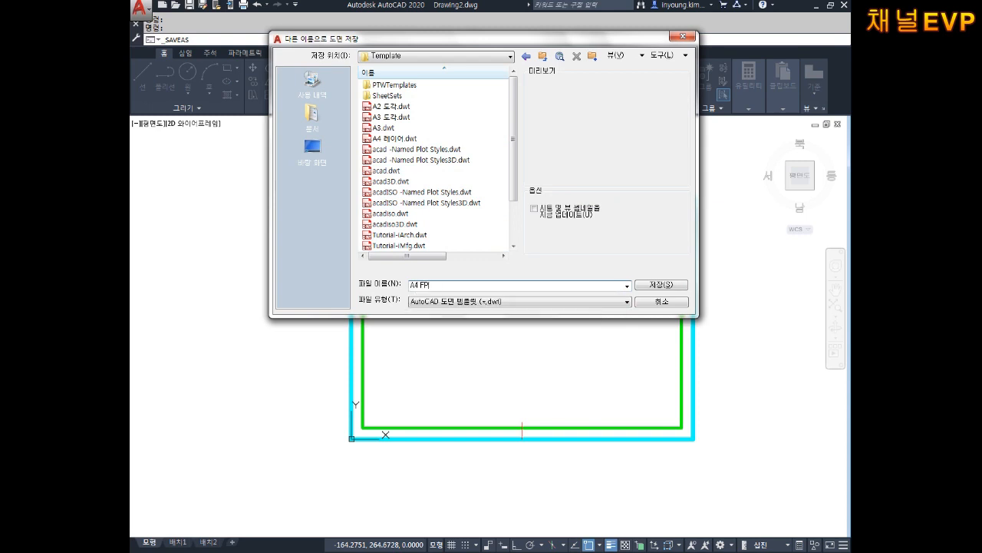
key(BackSpace)
key(BackSpace)
key(BackSpace)
text(레이어설ㅈ)
key(Return)
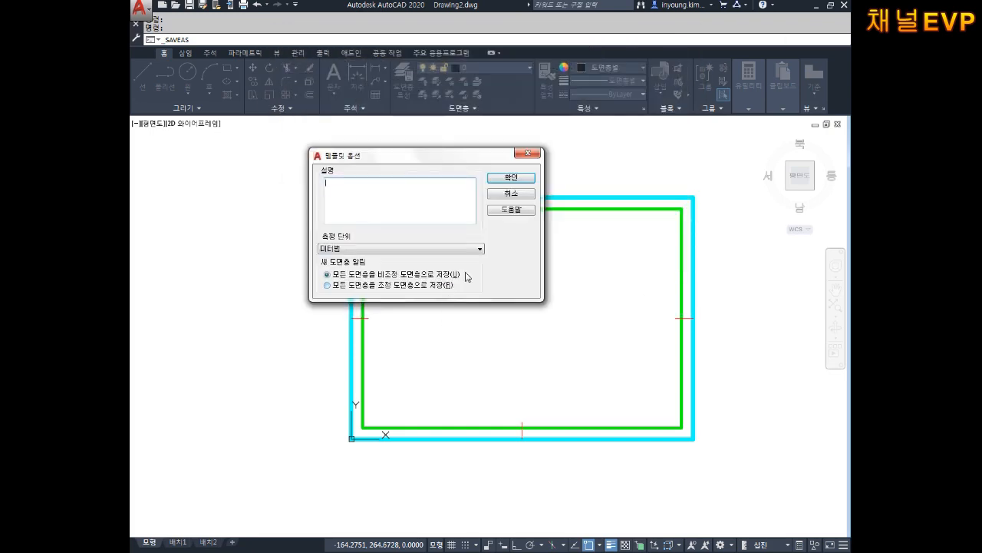
click(512, 178)
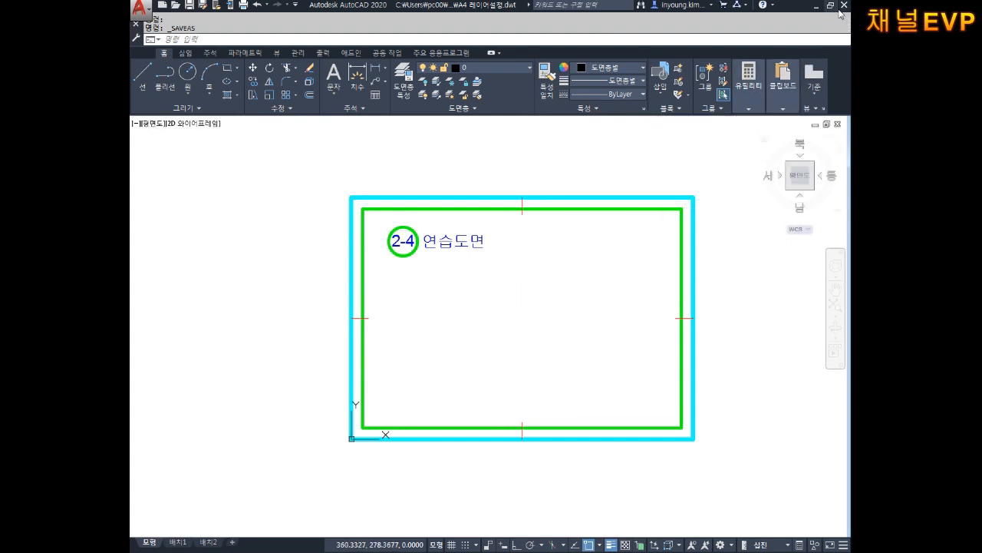
- Create a new drawing from the "A4 레이어설정.dwt" template
click(146, 12)
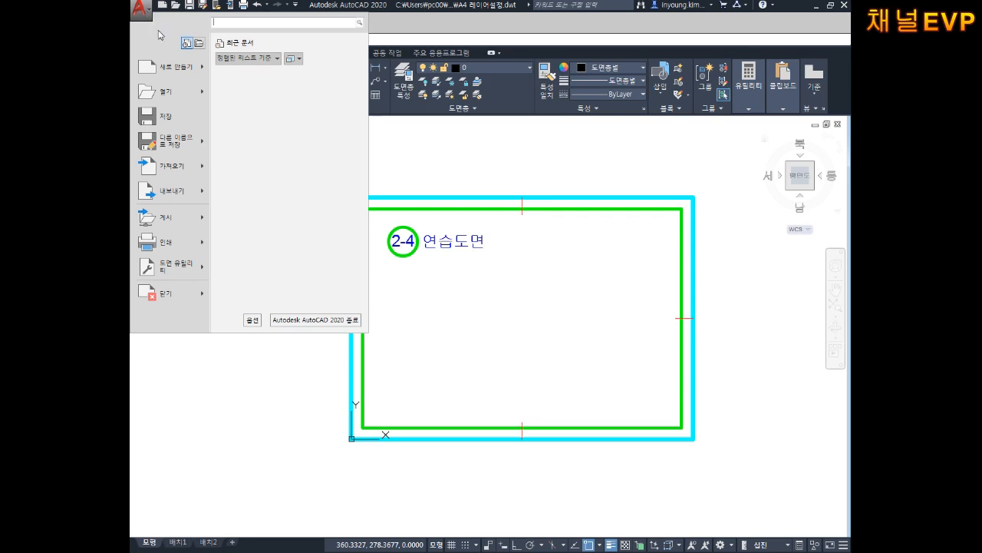
click(184, 68)
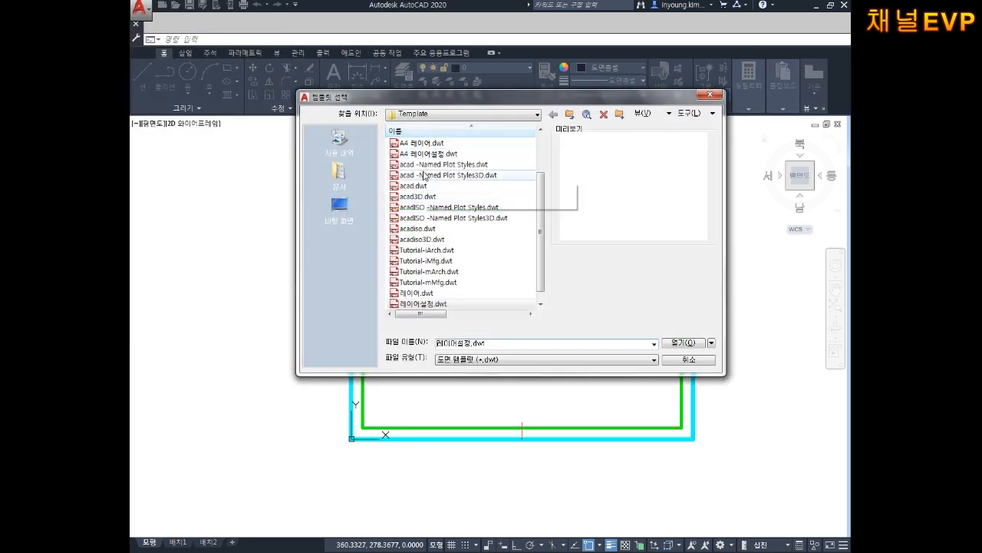
click(426, 157)
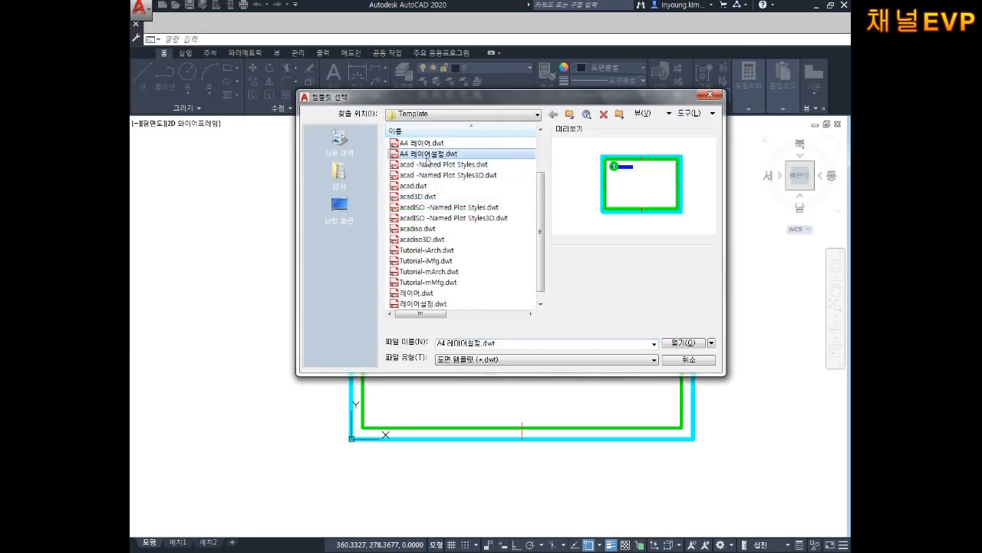
click(681, 342)
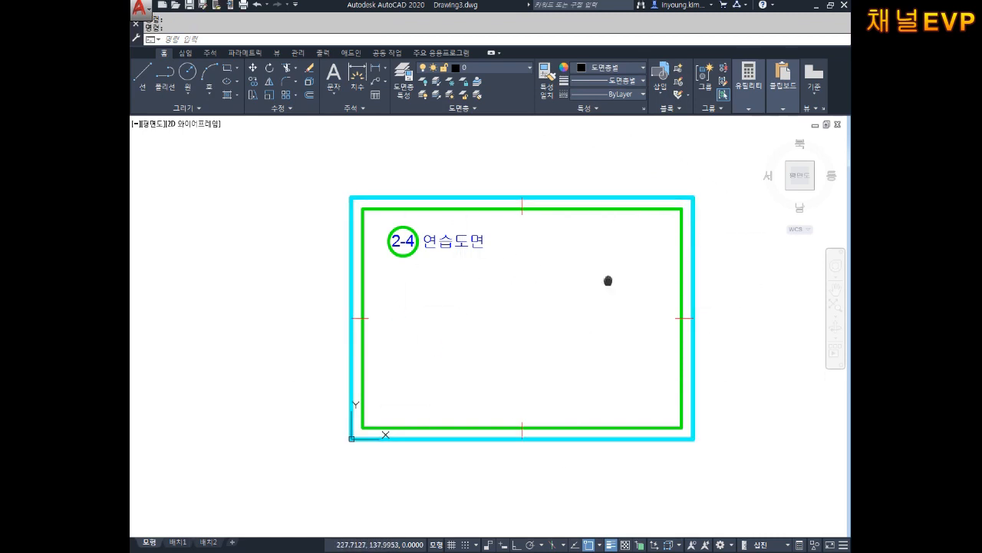
scroll(611, 279, down, 2)
scroll(493, 243, up, 2)
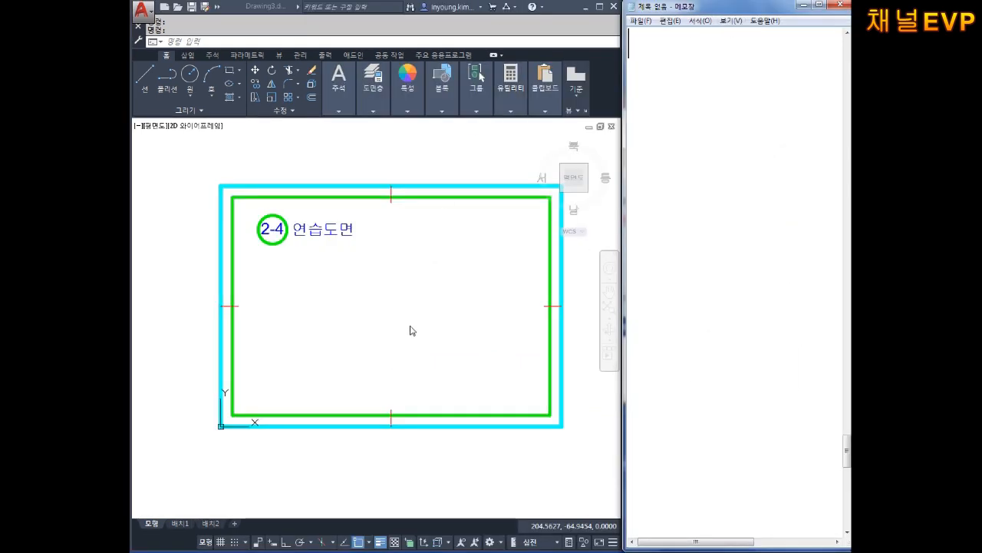
scroll(433, 251, down, 4)
middle_drag(434, 252, 349, 233)
key(Escape)
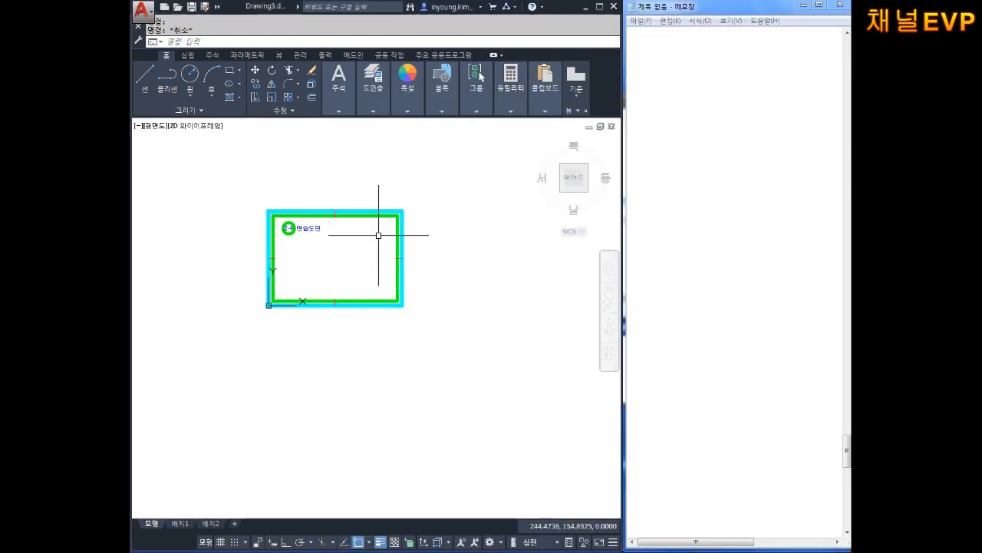
key(space)
key(Escape)
key(Escape)
text(ㅈ)
key(space)
key(Escape)
key(Escape)
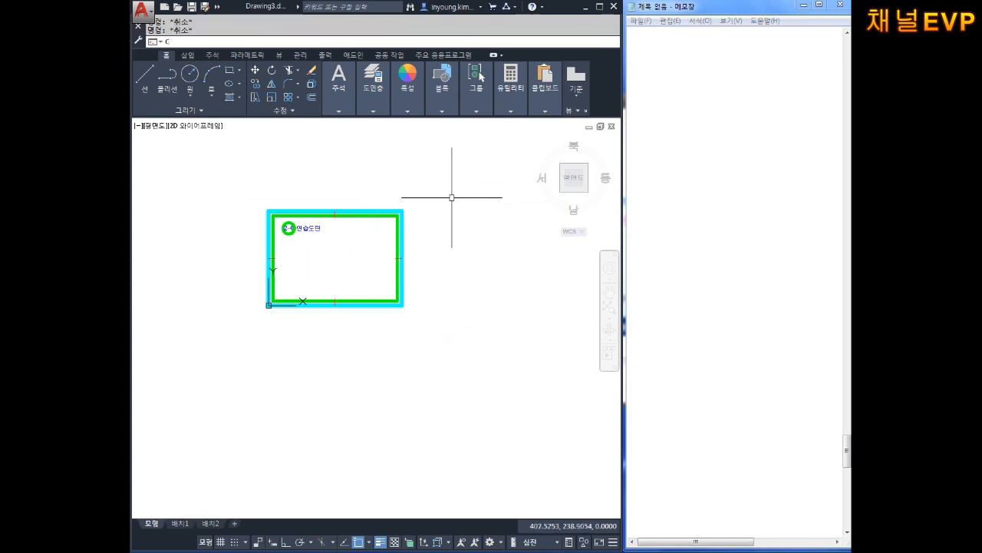
- Copy the whole A4 sheet with its title to the empty space right of the original
key(space)
click(460, 161)
click(217, 376)
key(space)
click(318, 293)
middle_drag(366, 302, 251, 318)
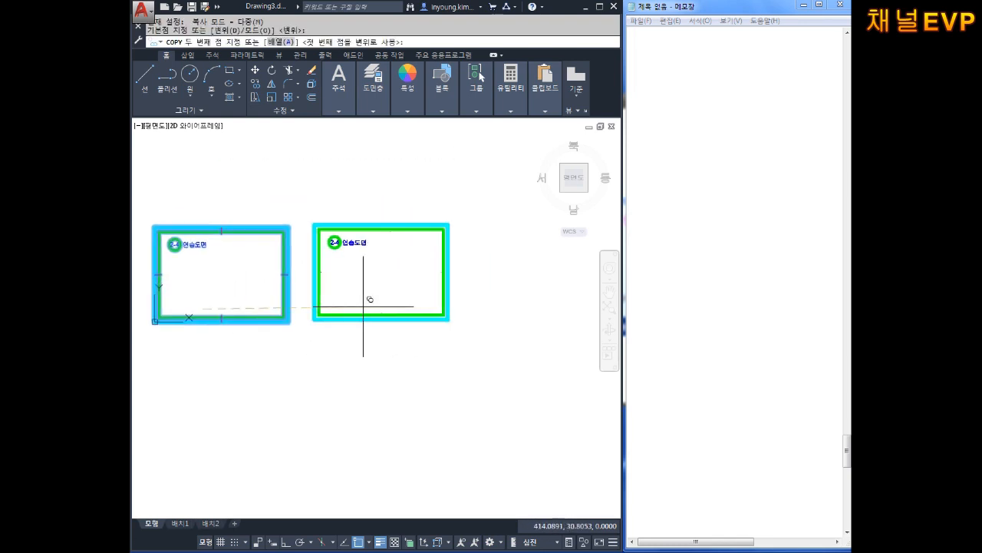
click(423, 313)
key(Escape)
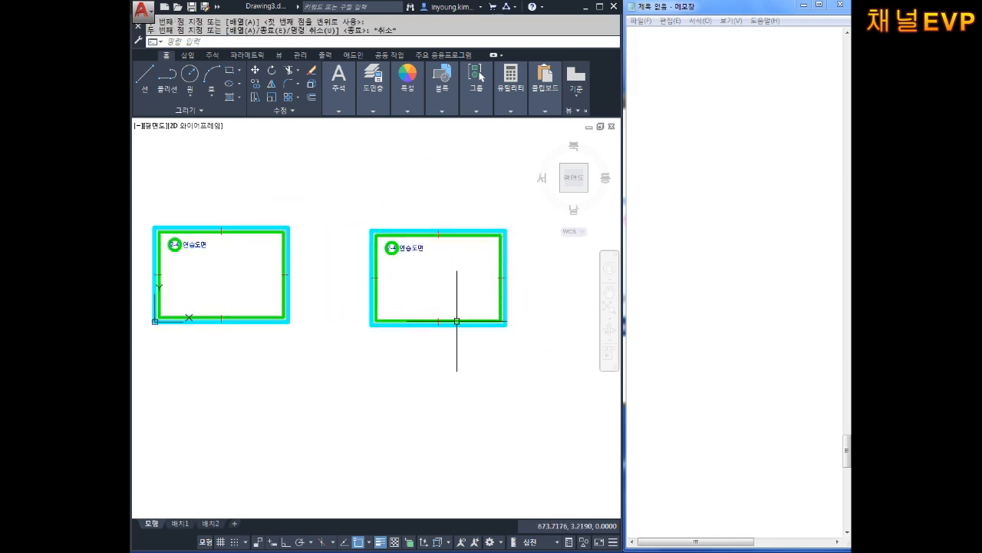
- Move the circled "2-4" and 연습도면 title out of the copied sheet, above its upper-left corner
scroll(387, 246, up, 4)
middle_drag(387, 246, 361, 281)
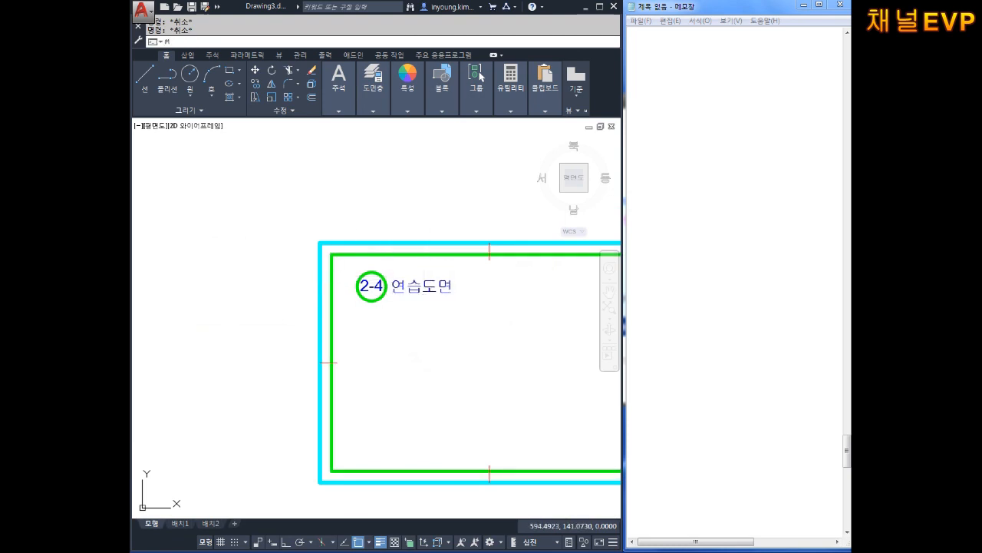
click(462, 271)
click(360, 324)
key(space)
click(384, 289)
click(287, 194)
key(Escape)
key(Escape)
scroll(368, 249, down, 2)
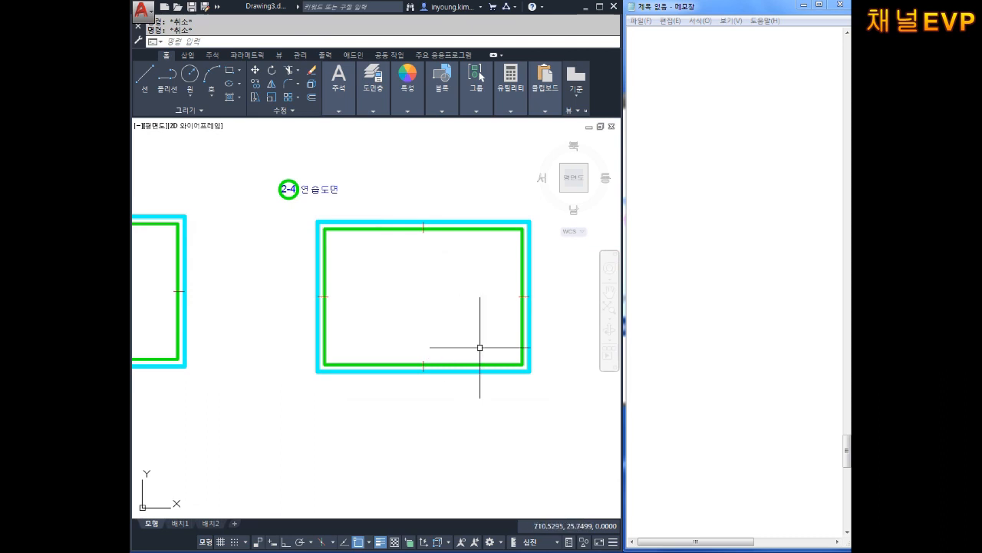
- Move the circled title a little farther up and left, away from the copied sheet
middle_drag(320, 281, 401, 313)
scroll(399, 311, down, 2)
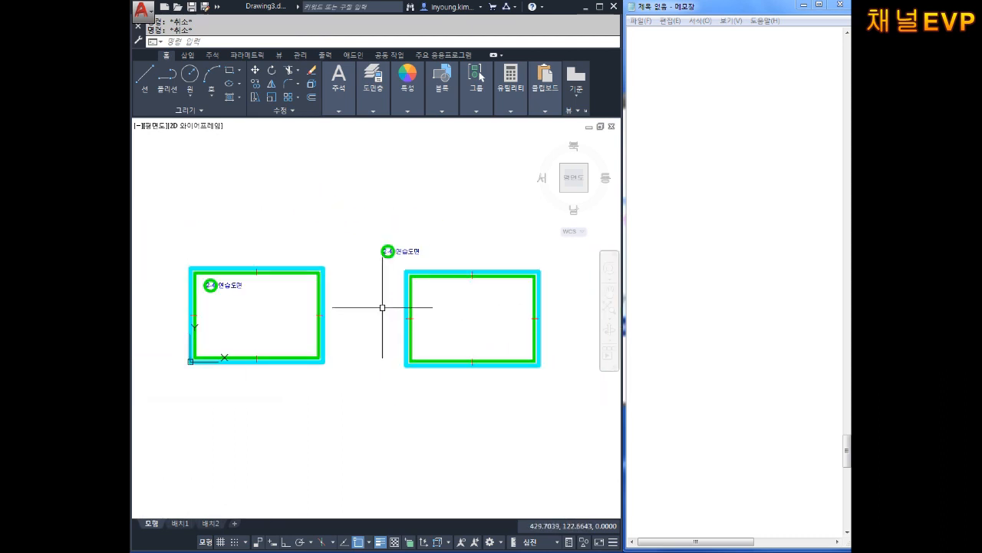
scroll(405, 261, up, 3)
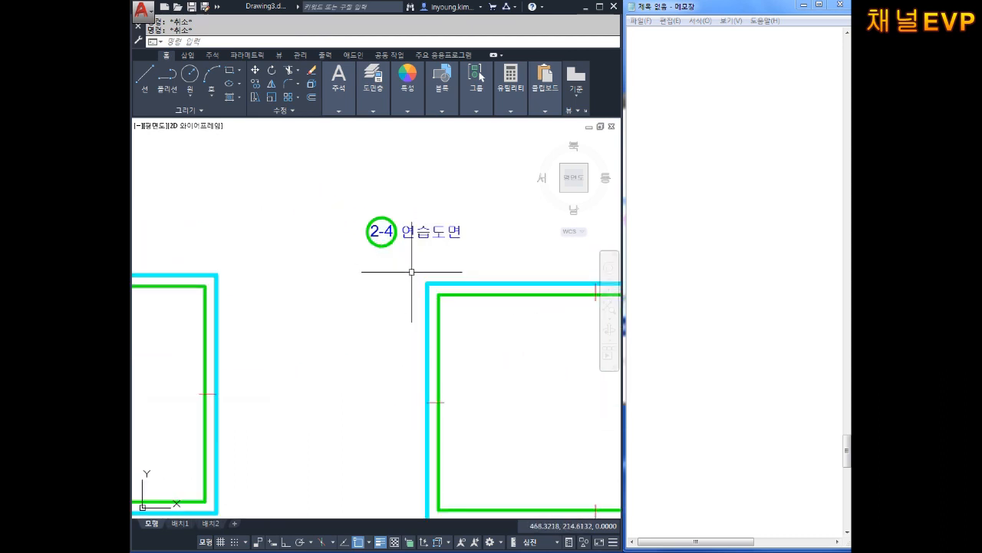
click(466, 197)
click(338, 244)
key(space)
click(344, 231)
click(312, 192)
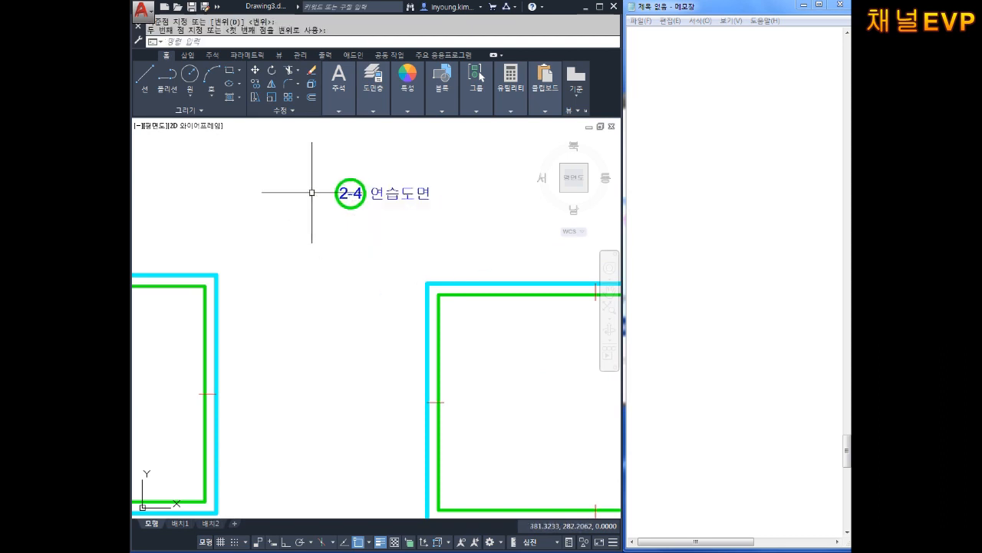
key(Escape)
key(Escape)
scroll(382, 260, down, 3)
middle_drag(413, 302, 355, 293)
scroll(390, 291, up, 2)
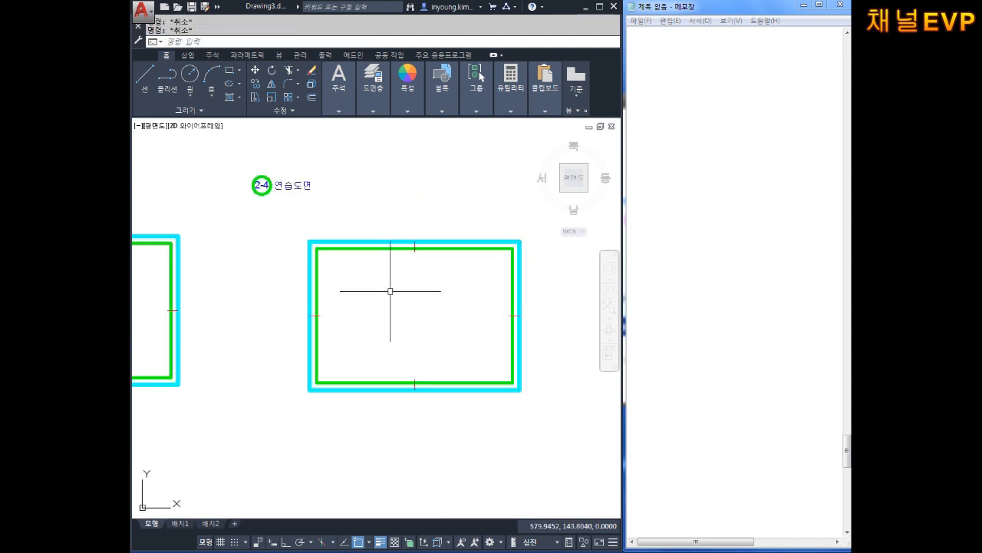
- Switch to Notepad and write the rotate instructions "RO엔터" and "도형선택" on separate lines
click(726, 128)
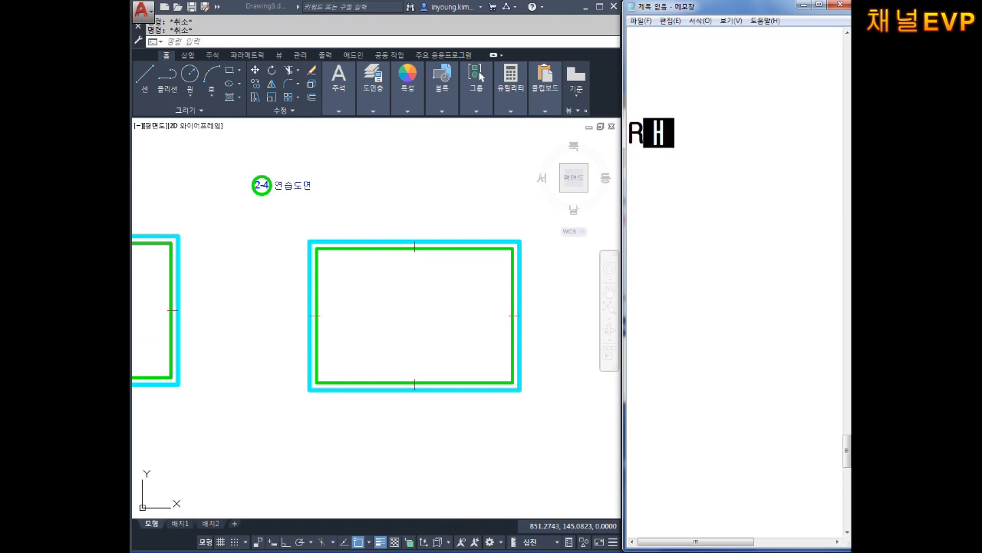
text(ㅇ)
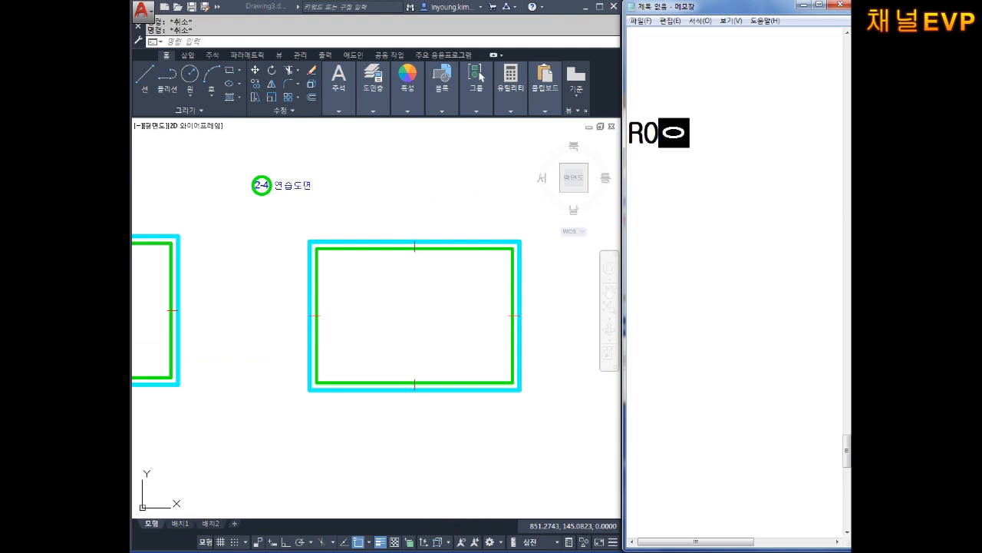
text(엔터)
key(Return)
text(도형선택)
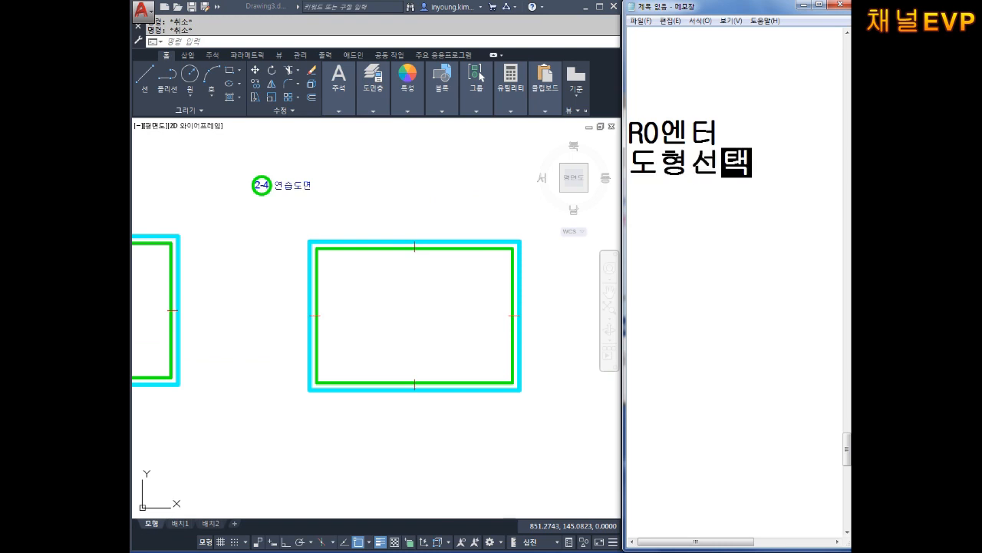
key(Return)
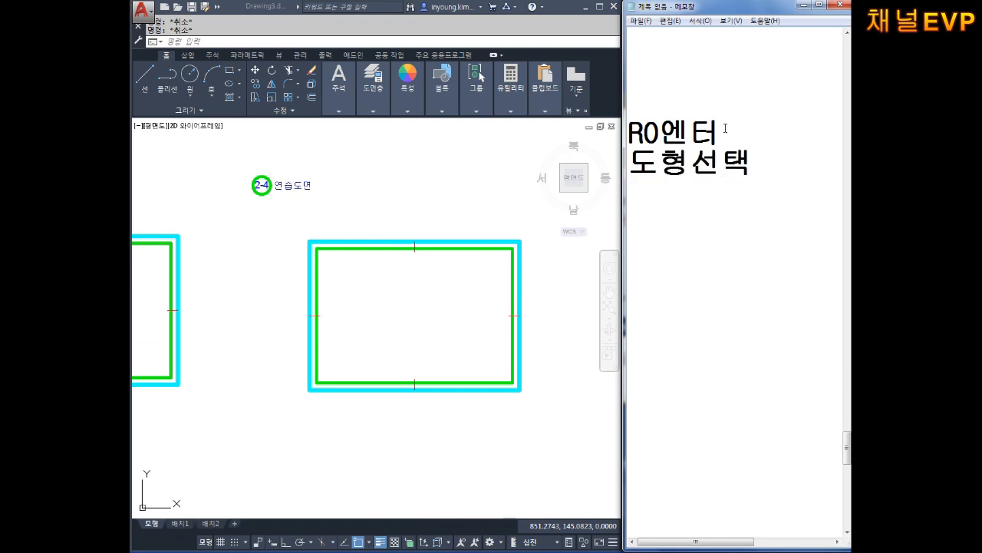
- Return to AutoCAD and select the copied sheet's two border rectangles and all its centre marks
click(494, 225)
click(282, 226)
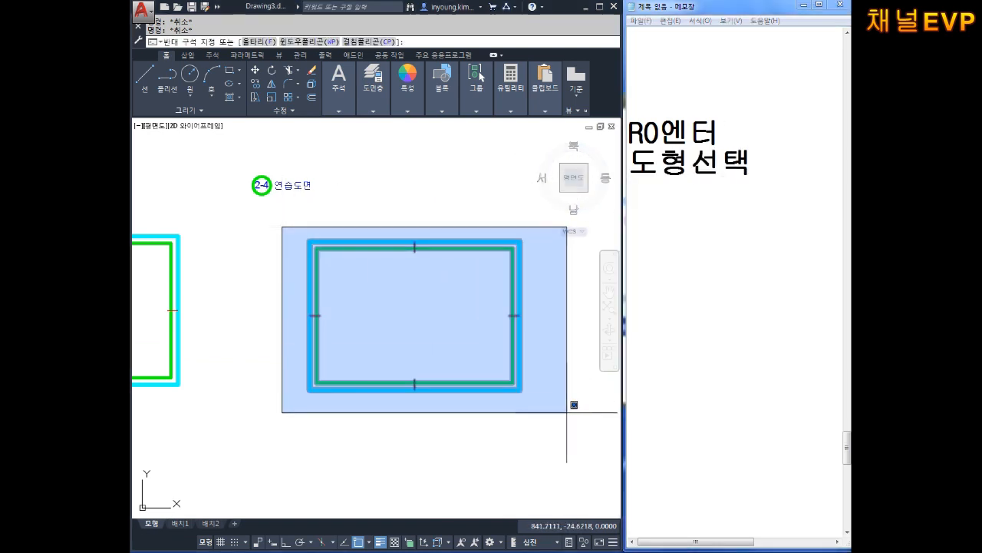
click(563, 401)
- Add "기준점 가운데" as the third line of the Notepad instructions
click(691, 215)
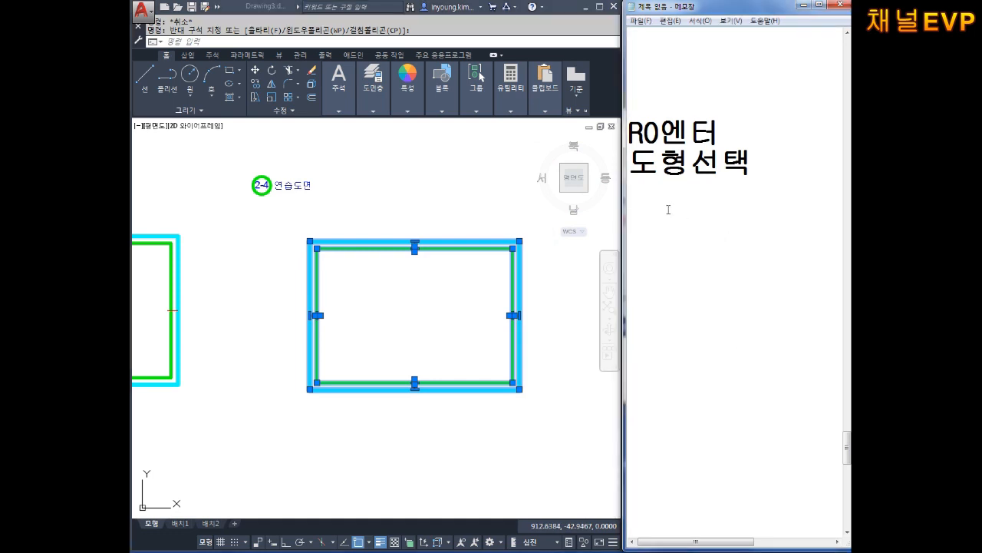
text(기준)
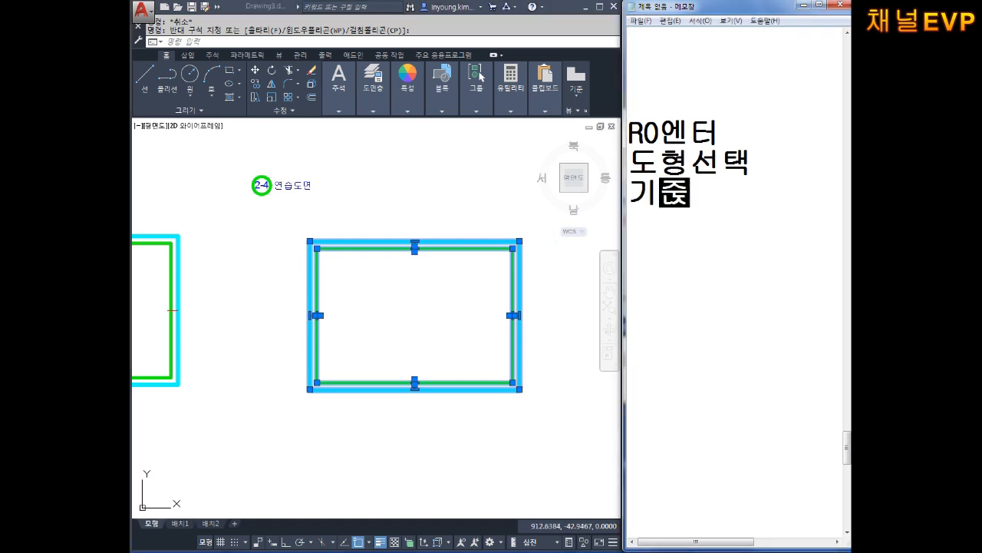
text(점 가운ㄷ)
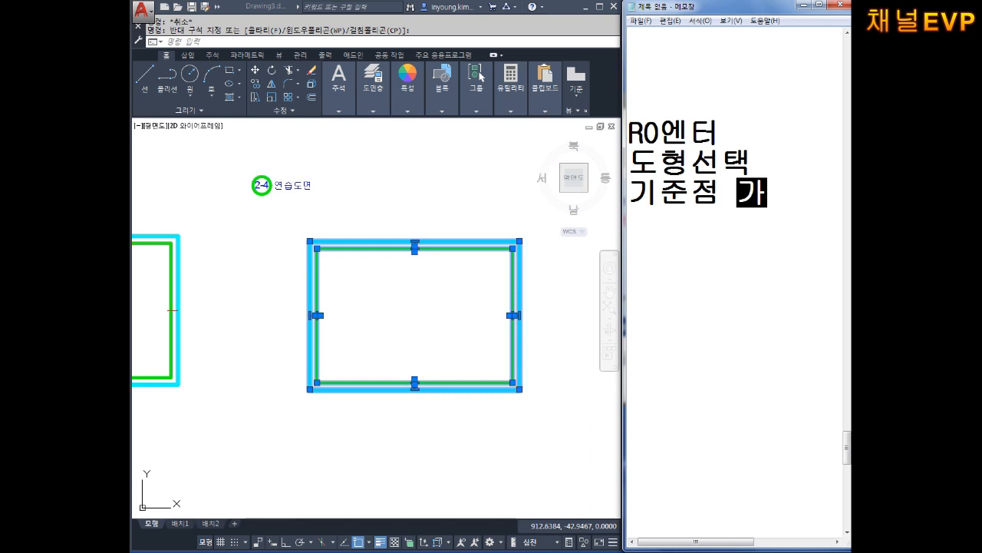
key(Up)
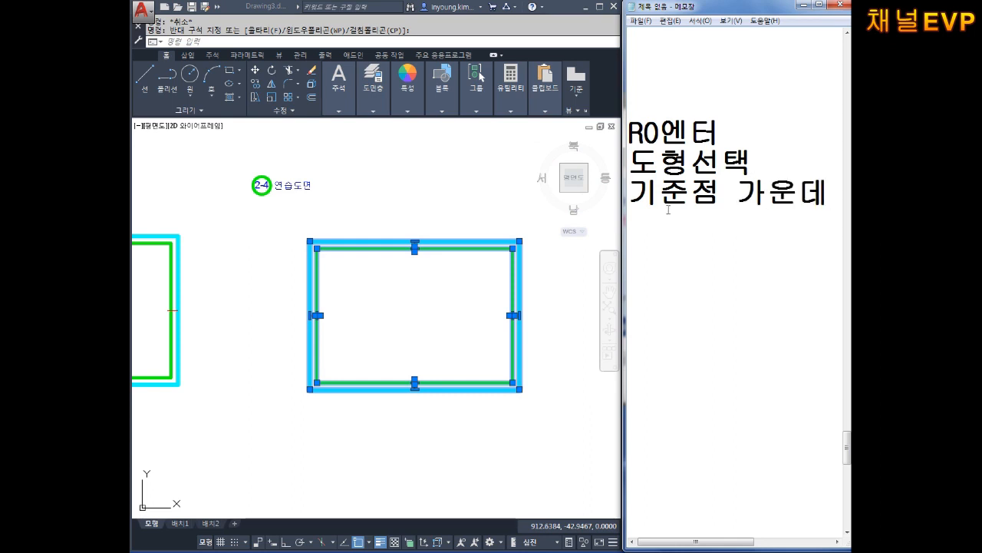
- Insert the line "엔터" below "도형선택" in the Notepad instructions, then add "클릭" and "90엔터" as the final lines
key(Return)
text(엔ㅌ)
key(Down)
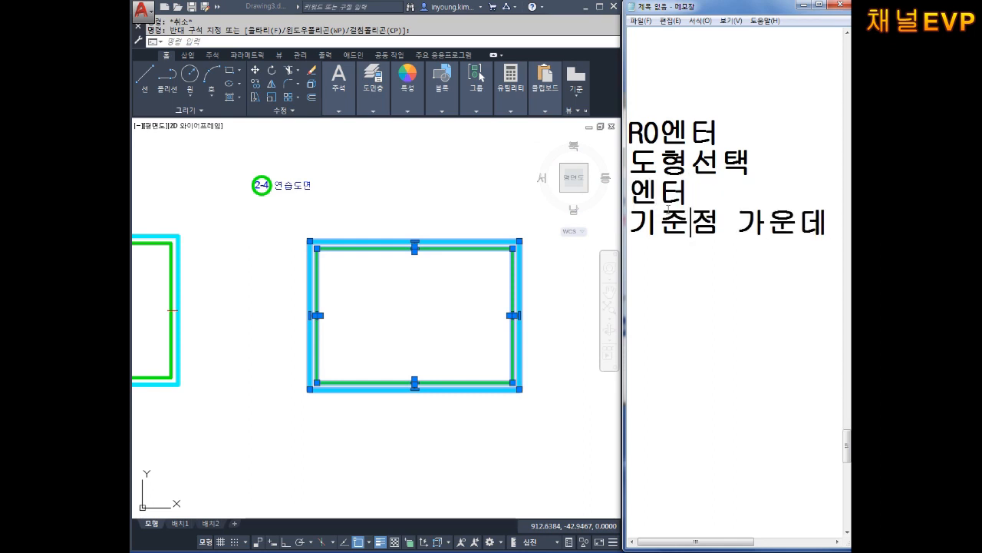
text(클릭)
key(Return)
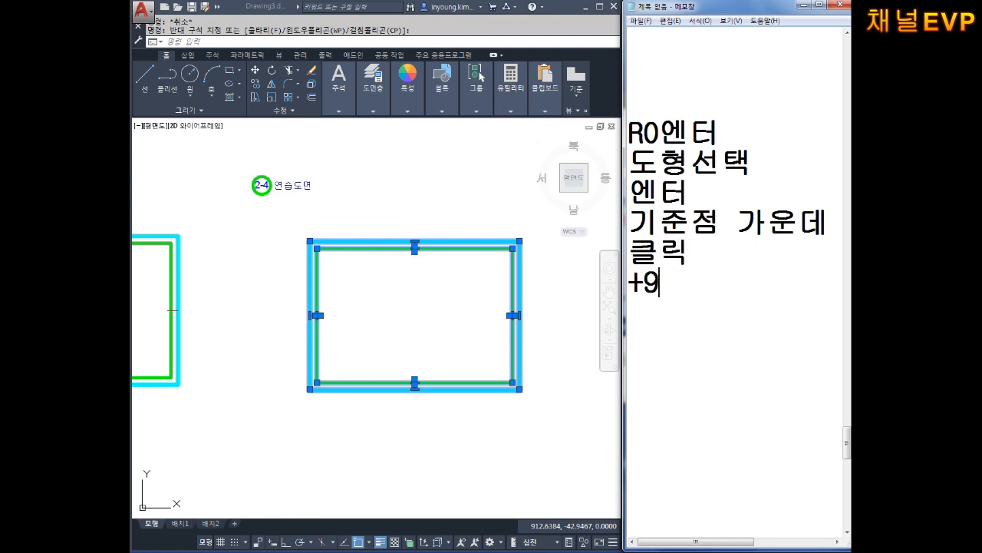
text(90엔터)
key(Return)
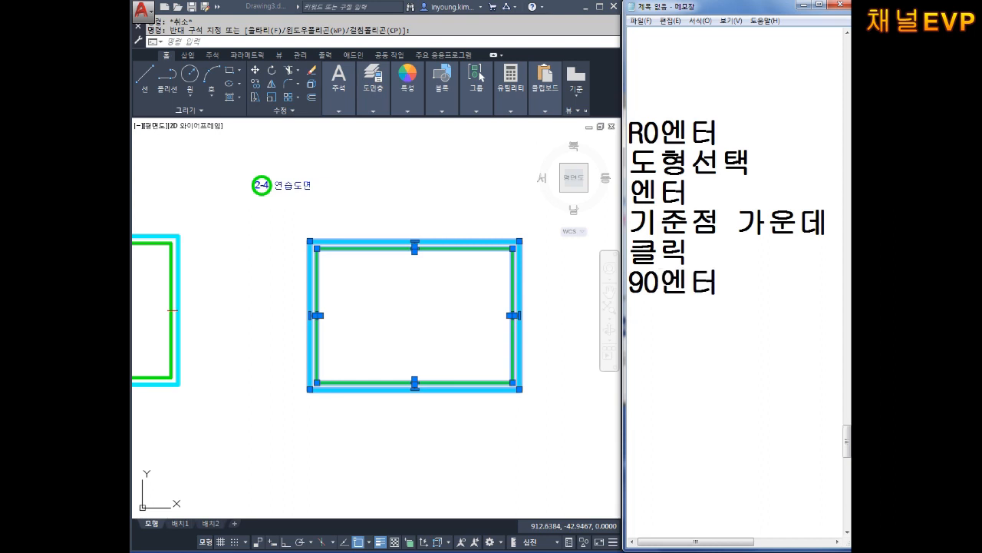
- Return to AutoCAD and rotate the copied sheet with its centre marks 90 degrees about the middle of the sheet
click(417, 309)
key(Escape)
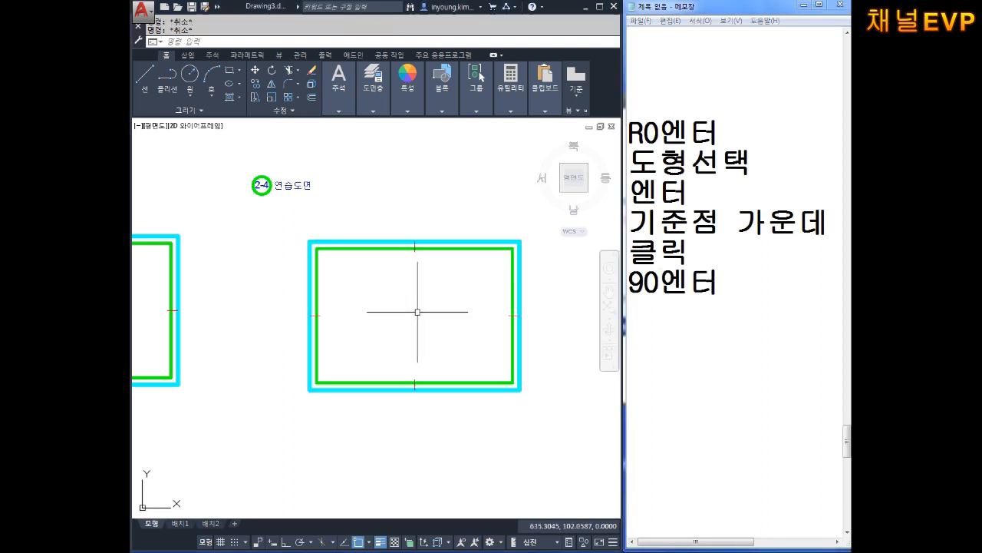
key(Return)
scroll(373, 333, down, 2)
click(468, 287)
click(295, 385)
click(454, 279)
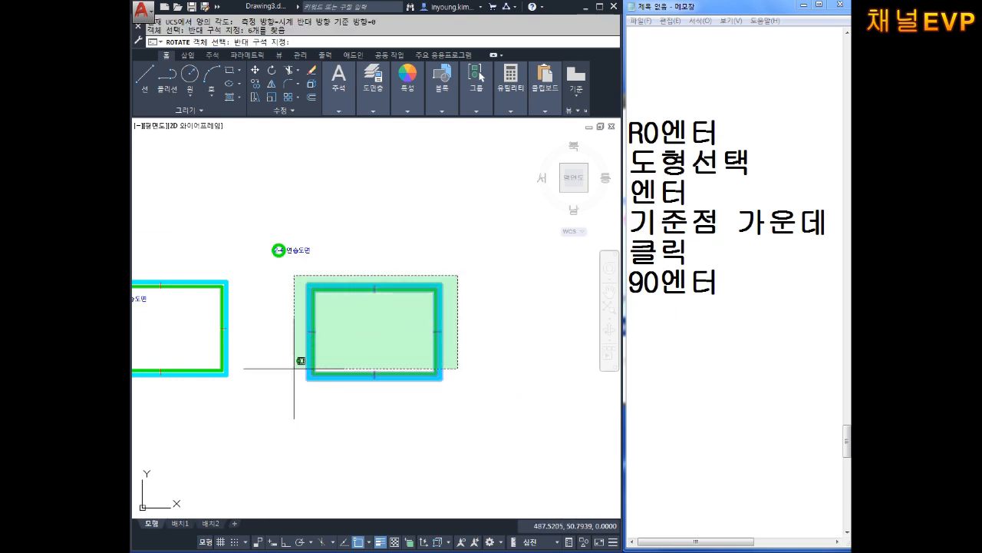
click(275, 407)
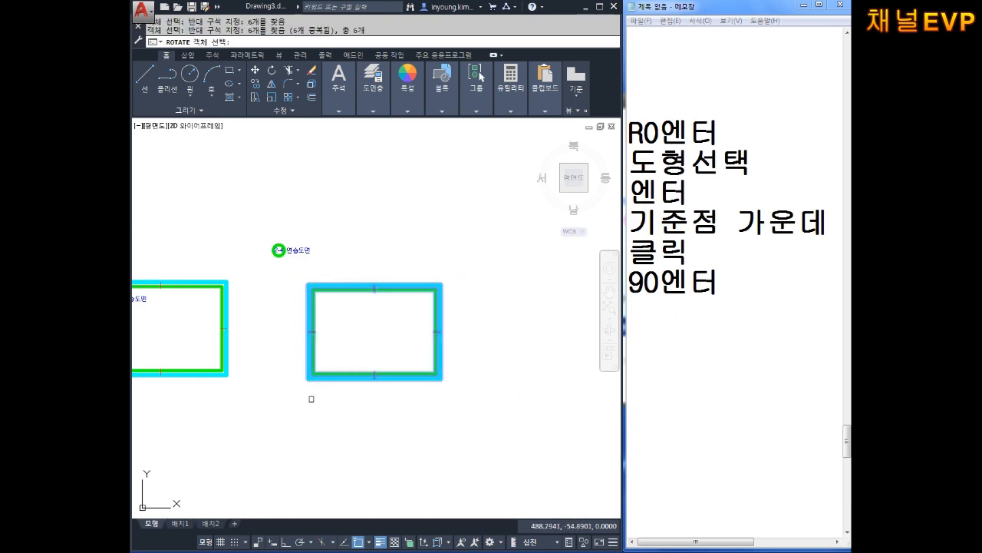
key(Return)
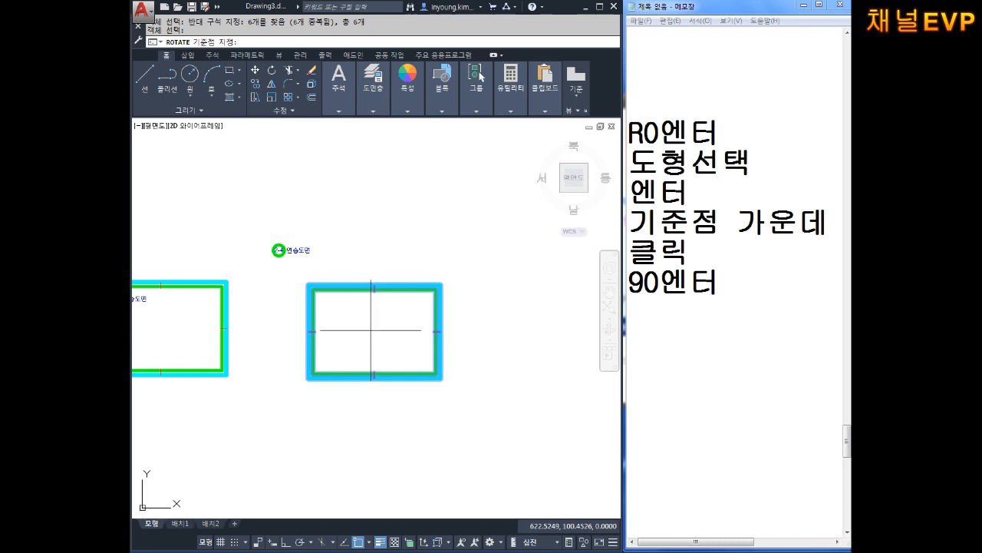
click(374, 330)
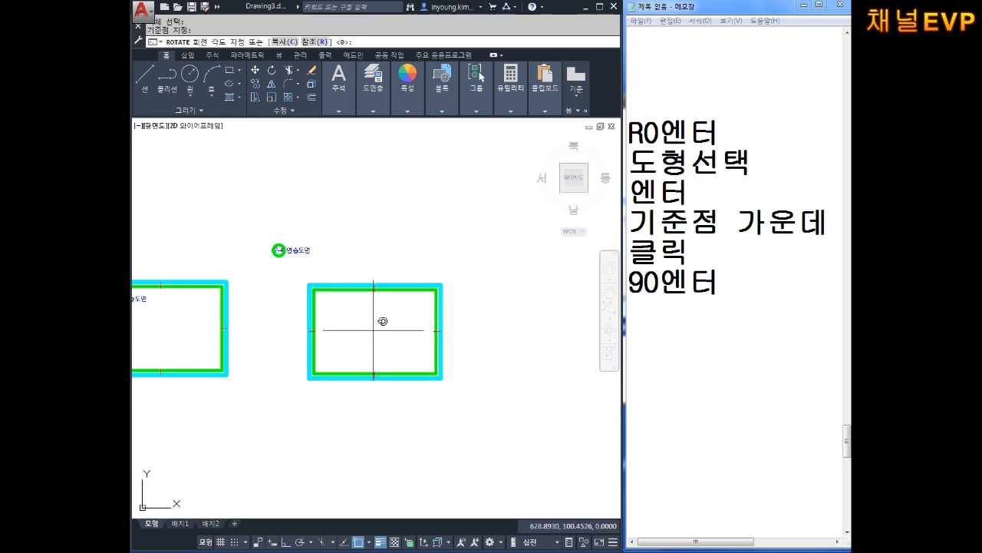
key(Return)
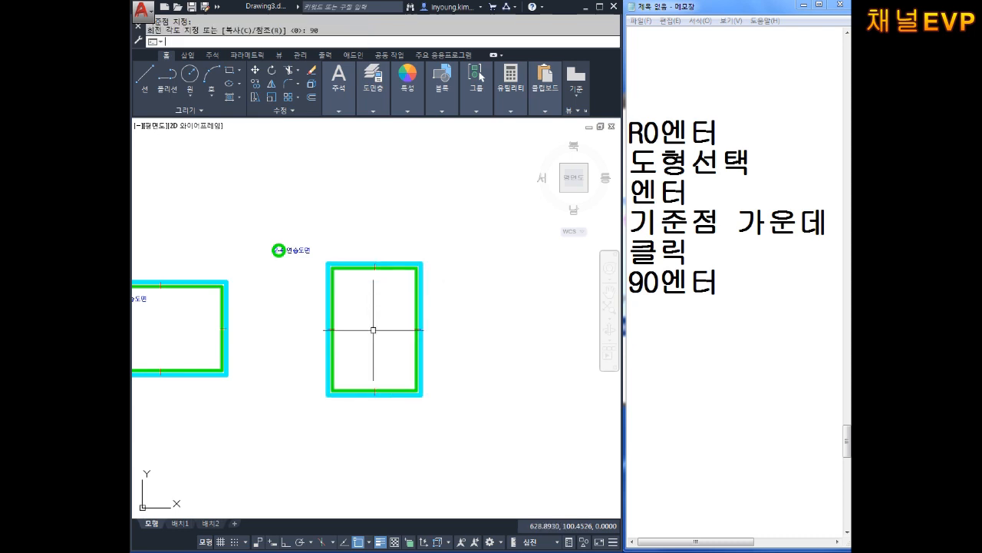
- Move the circled title "2-4 연습도면" inside the upper-left corner of the rotated sheet's inner border
scroll(276, 247, up, 6)
key(Escape)
key(Escape)
middle_drag(388, 309, 301, 272)
key(Return)
click(358, 167)
click(159, 287)
key(Return)
click(199, 216)
middle_drag(428, 358, 248, 282)
key(Escape)
key(Escape)
- Move the portrait sheet and its title by the lower-left corner to just above the landscape sheet, aligning their left edges
scroll(381, 347, down, 4)
middle_drag(381, 348, 368, 274)
middle_drag(326, 350, 382, 338)
scroll(413, 316, down, 2)
scroll(387, 303, up, 2)
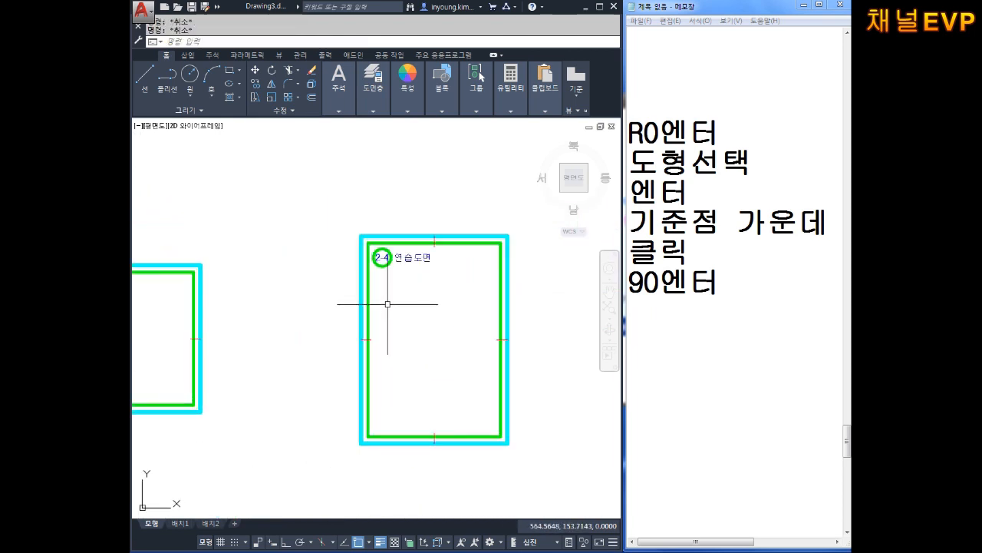
key(Return)
click(524, 206)
click(322, 468)
key(Return)
click(361, 443)
middle_drag(216, 256, 388, 333)
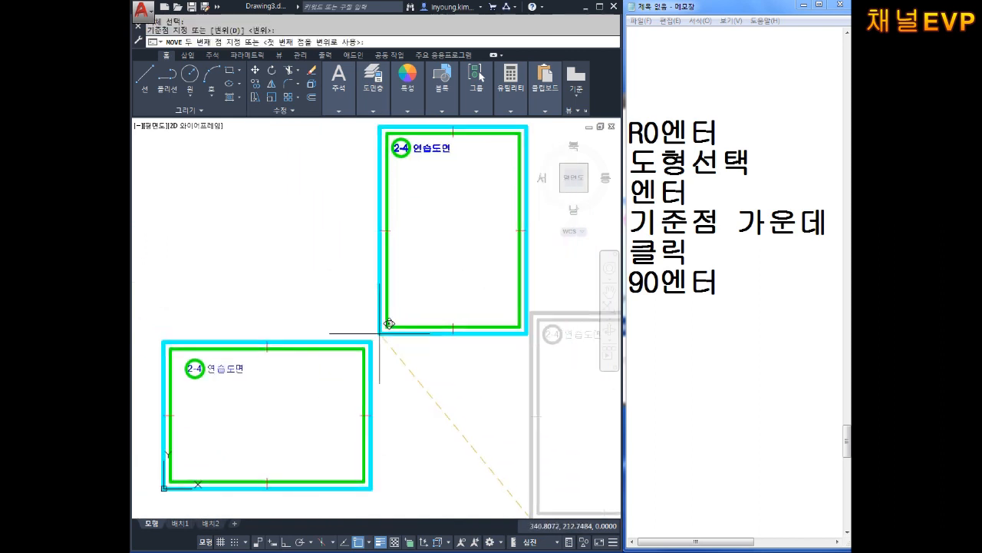
key(Escape)
key(Escape)
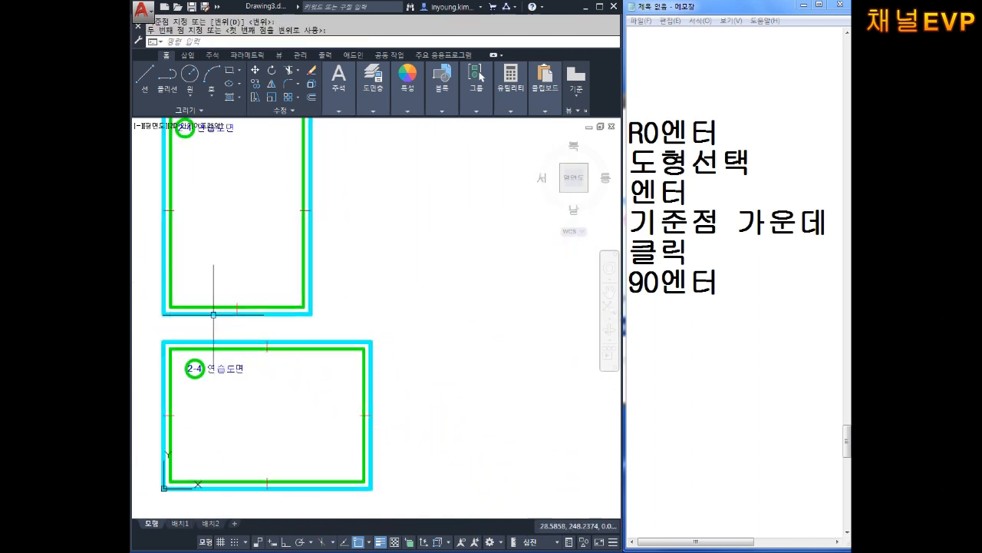
scroll(329, 285, down, 3)
scroll(347, 242, up, 2)
mouse_move(329, 286)
middle_down()
mouse_move(380, 270)
mouse_move(292, 250)
middle_up()
middle_drag(389, 342, 412, 341)
scroll(316, 253, up, 2)
mouse_move(419, 292)
middle_down()
mouse_move(428, 243)
mouse_move(404, 258)
middle_up()
scroll(427, 243, down, 2)
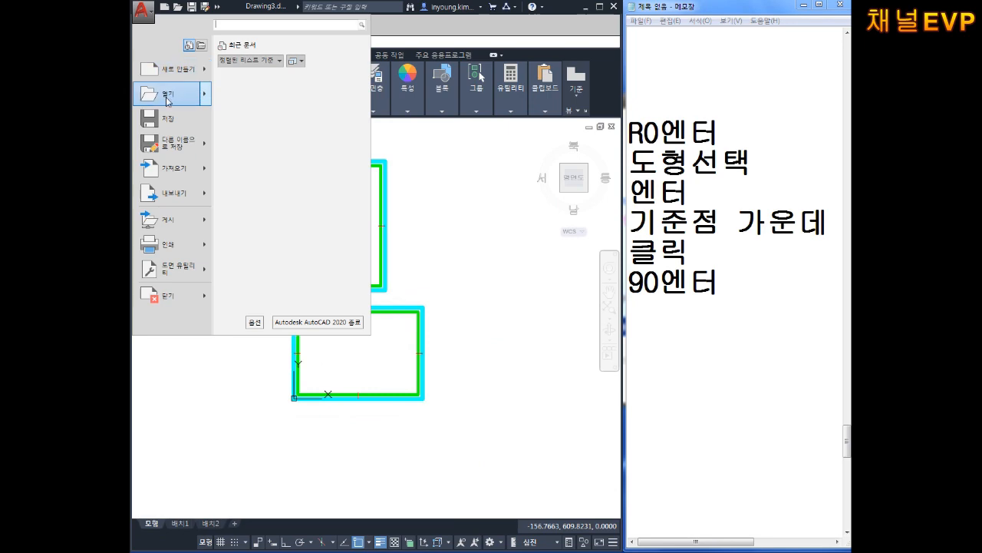
- Try to save the drawing as an AutoCAD template over the existing A4 레이어설정.dwt
mouse_move(177, 147)
click(258, 90)
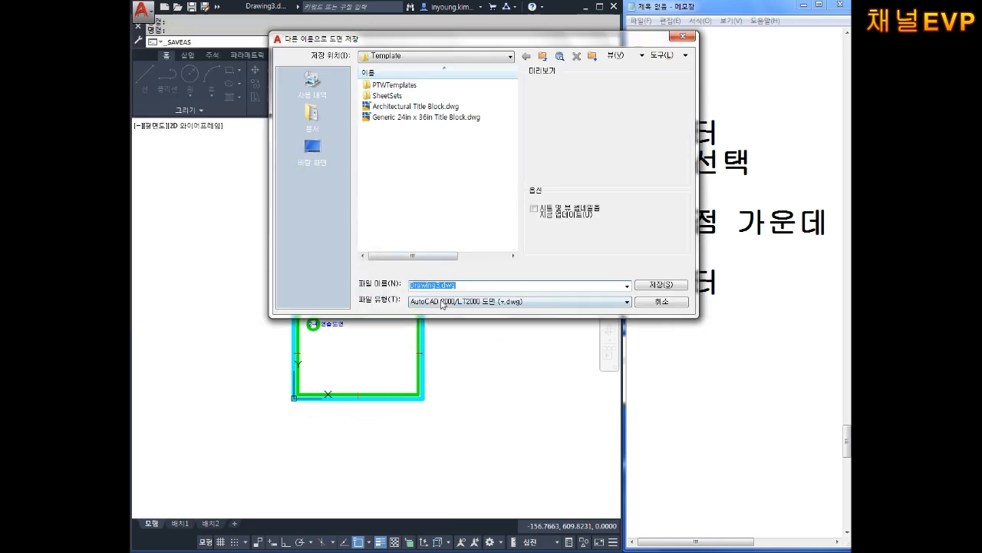
click(442, 302)
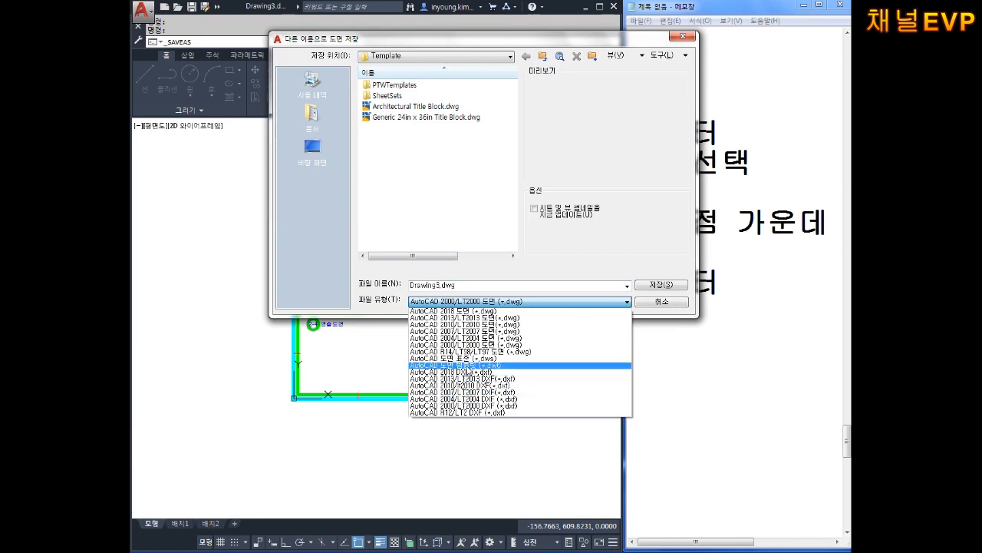
click(469, 366)
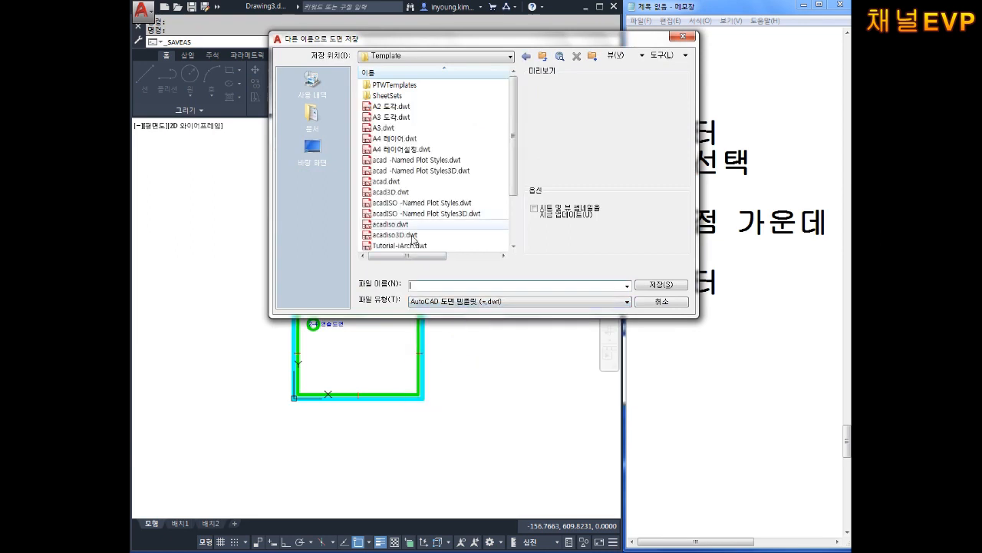
click(409, 149)
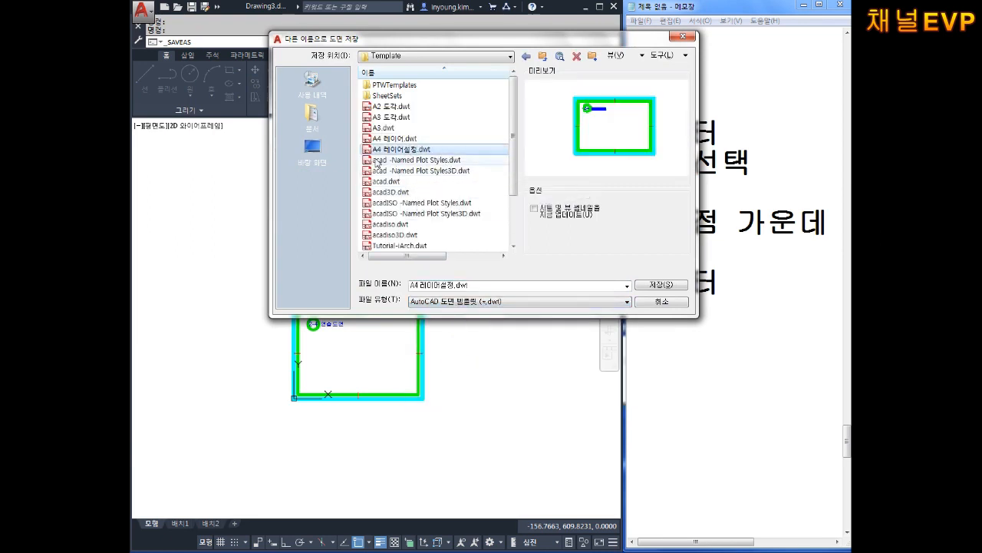
click(663, 288)
click(495, 217)
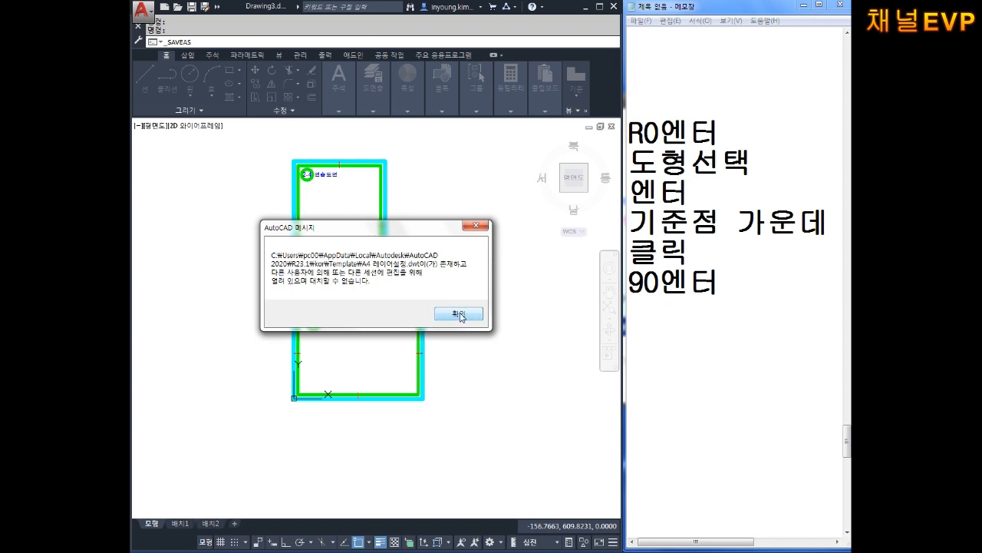
click(467, 314)
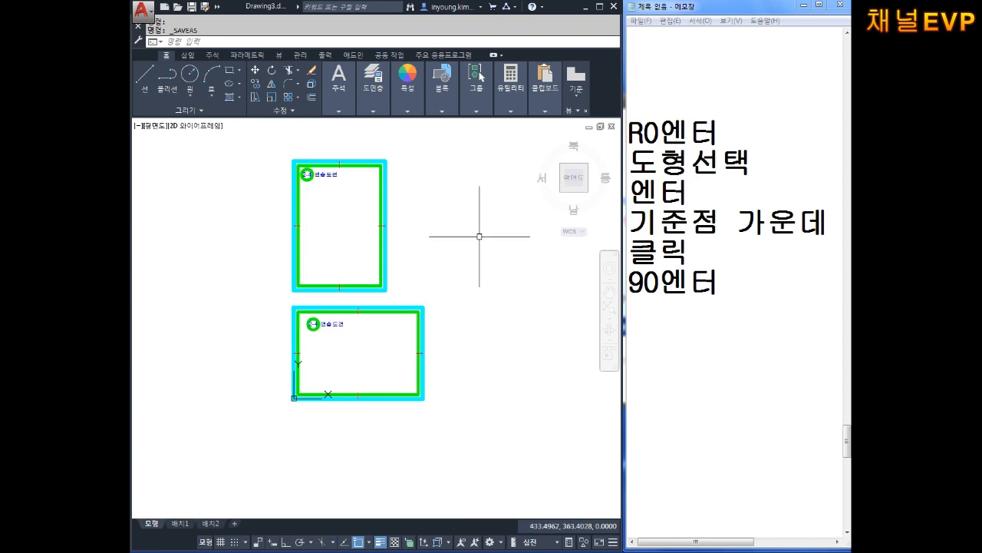
- Save the drawing as an AutoCAD template named A4 레이어설정 종합.dwt in the Template folder and accept the template options
click(143, 12)
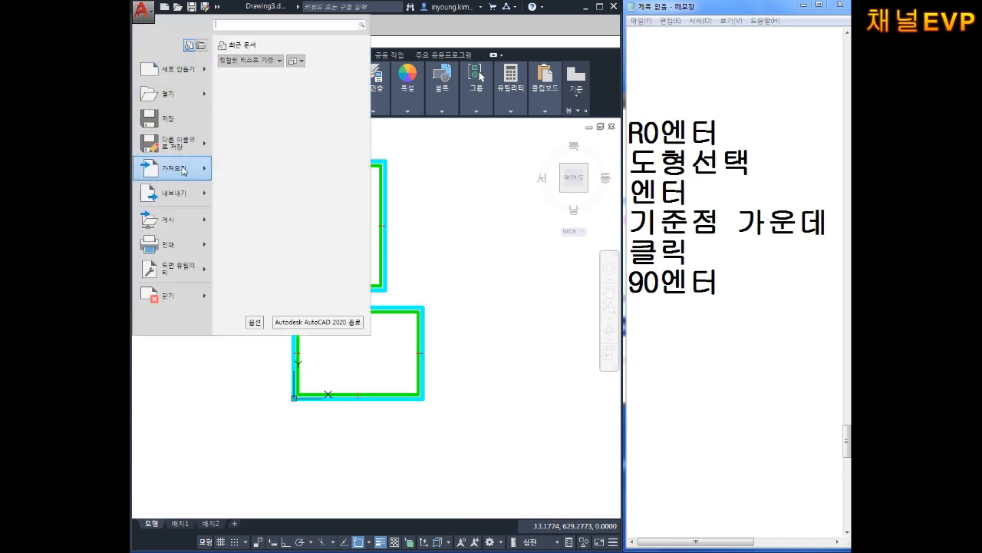
mouse_move(185, 168)
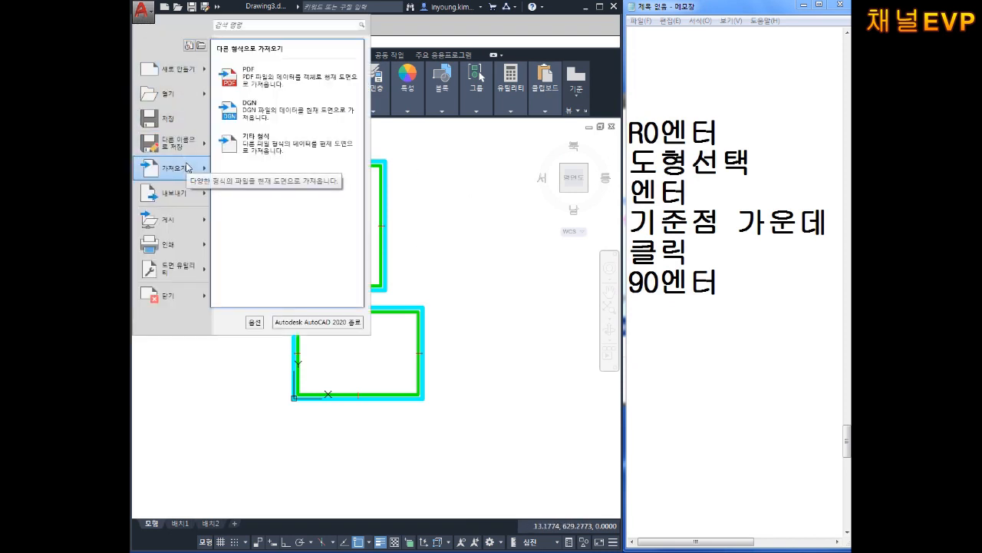
mouse_move(199, 145)
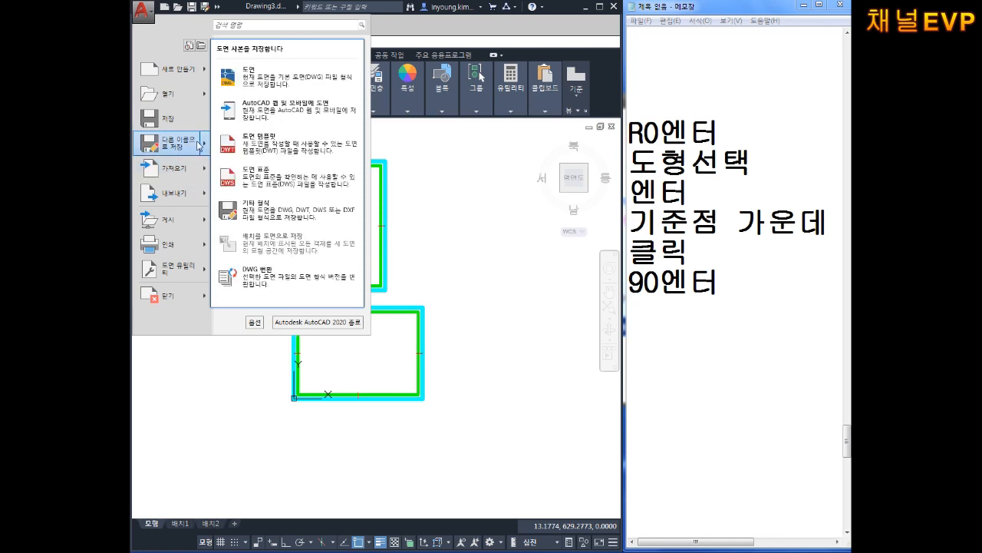
click(303, 71)
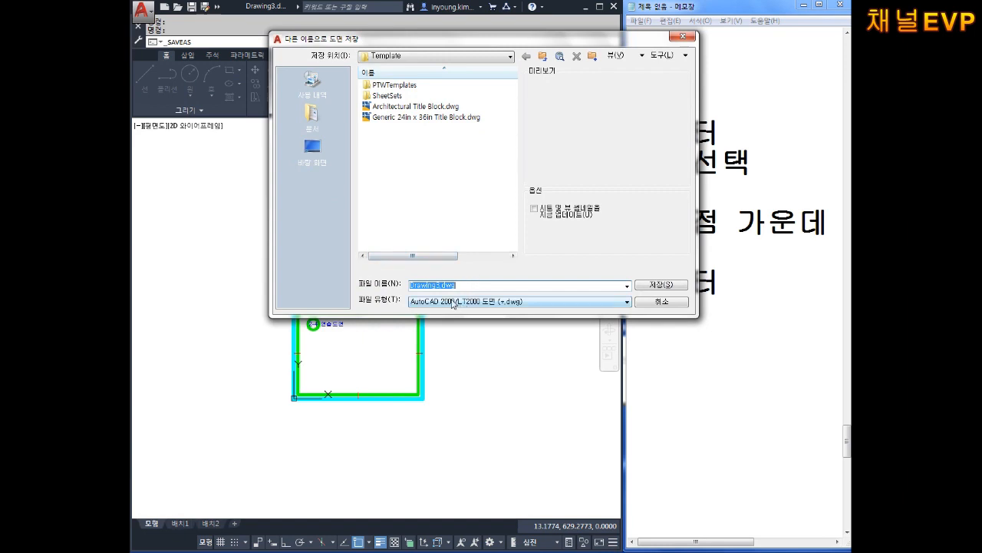
click(455, 304)
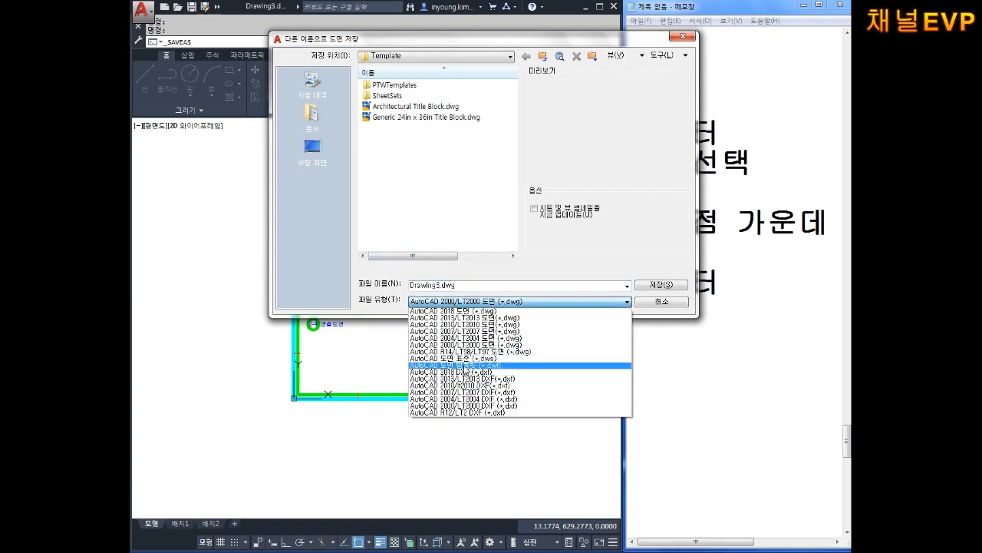
click(465, 365)
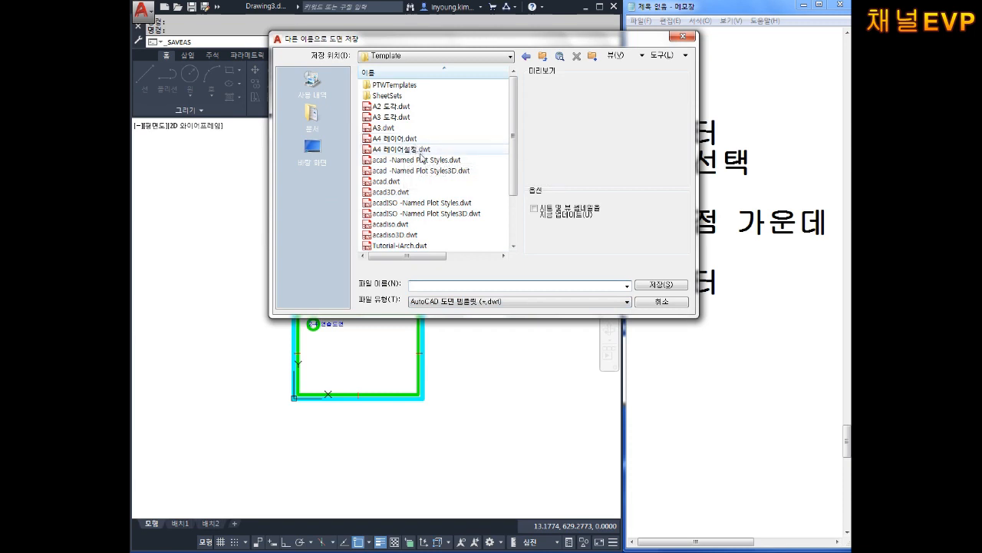
click(421, 151)
click(482, 287)
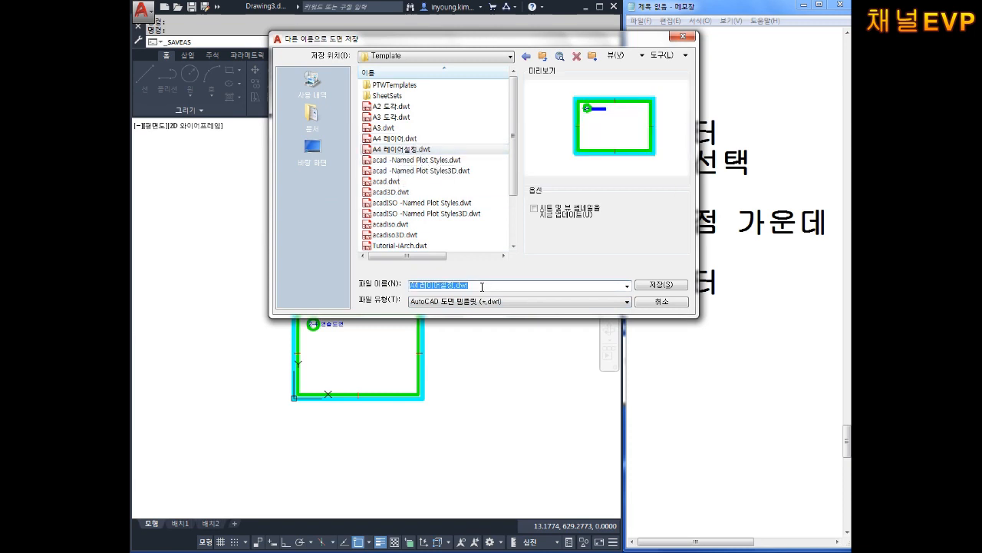
click(482, 286)
click(684, 288)
click(512, 179)
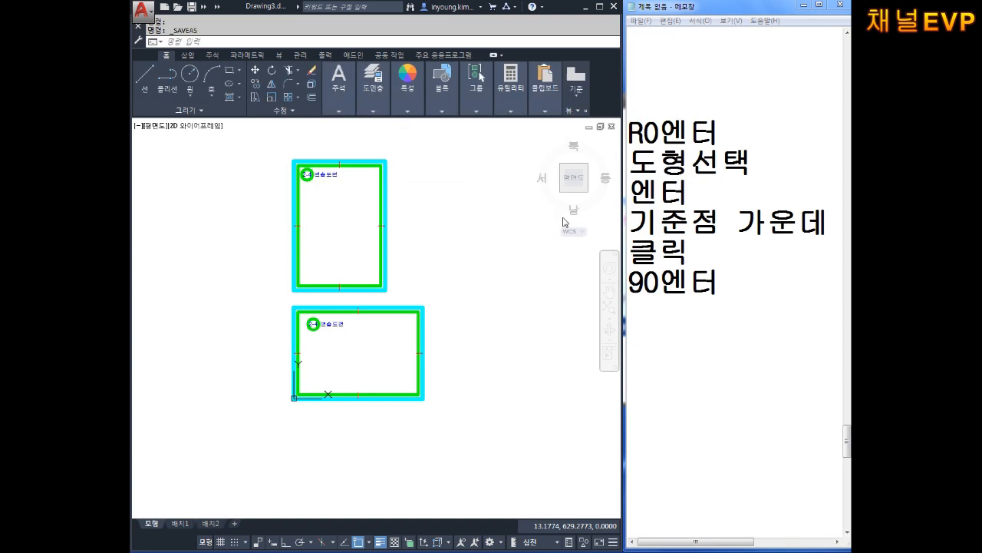
- Examine the portrait and landscape sheets in the saved template, including borders, centre marks and circled titles
scroll(362, 260, up, 4)
middle_drag(390, 377, 369, 300)
scroll(366, 291, down, 4)
scroll(362, 230, up, 3)
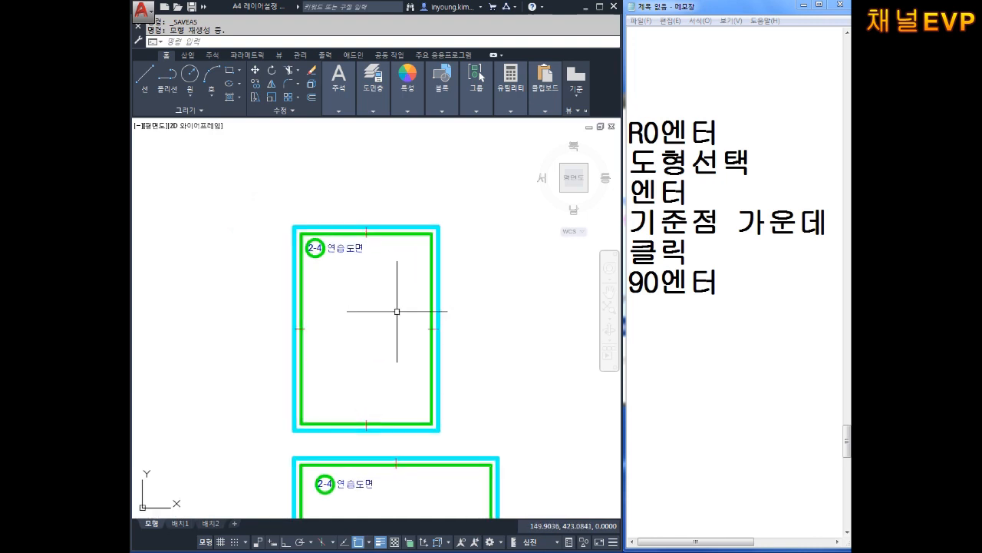
scroll(428, 281, up, 4)
scroll(325, 242, down, 4)
mouse_move(325, 243)
middle_down()
mouse_move(344, 257)
mouse_move(321, 221)
middle_up()
key(Escape)
key(Escape)
scroll(331, 215, up, 2)
mouse_move(375, 256)
middle_down()
mouse_move(401, 260)
mouse_move(405, 288)
middle_up()
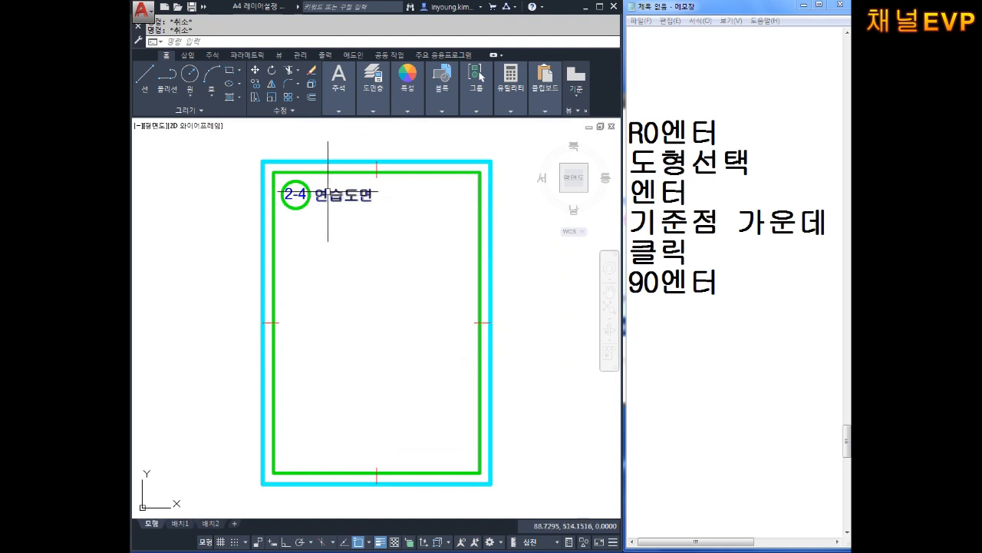
scroll(326, 180, down, 2)
- Open the drawing 20230612-2.dwg from the 20230612 folder inside the professor's folder on the D: drive
click(141, 11)
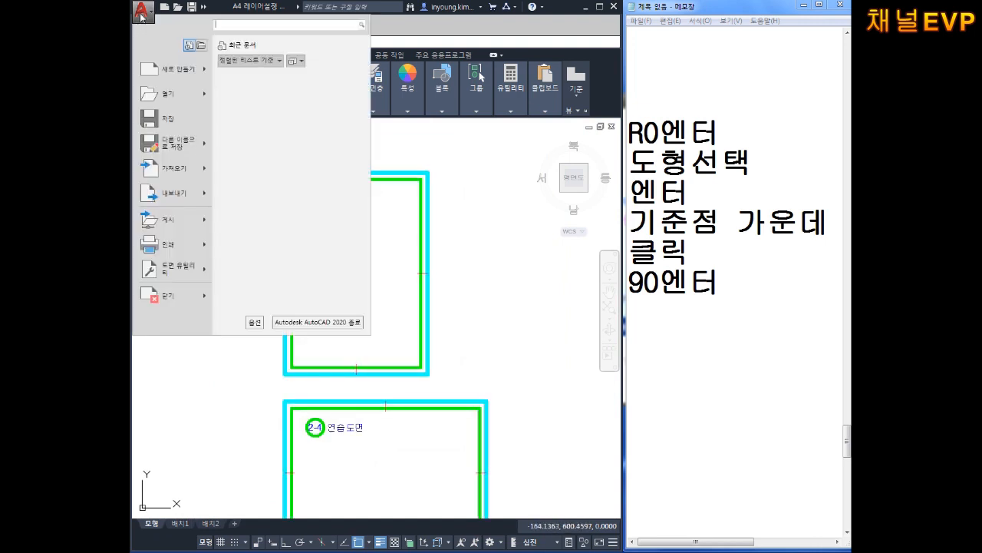
click(177, 95)
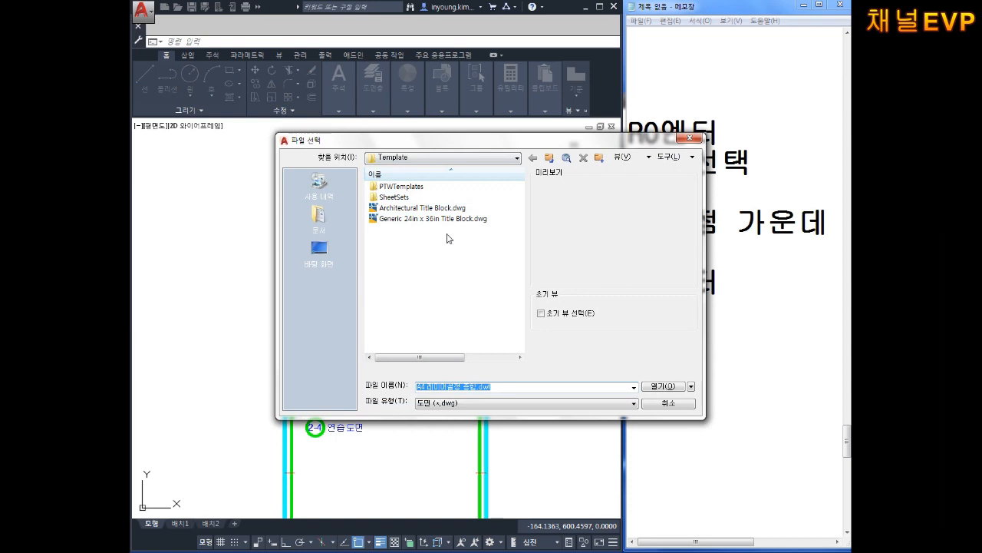
click(422, 158)
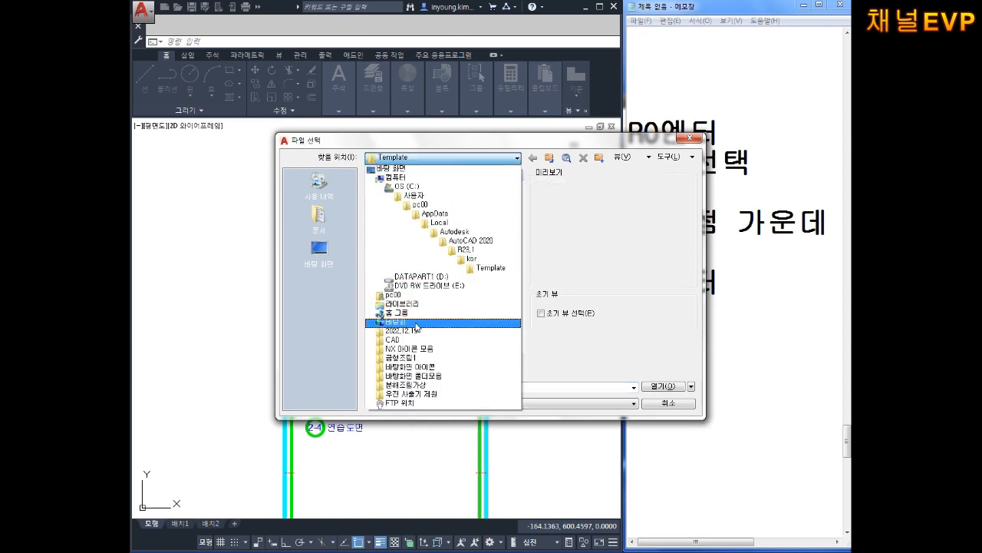
click(410, 276)
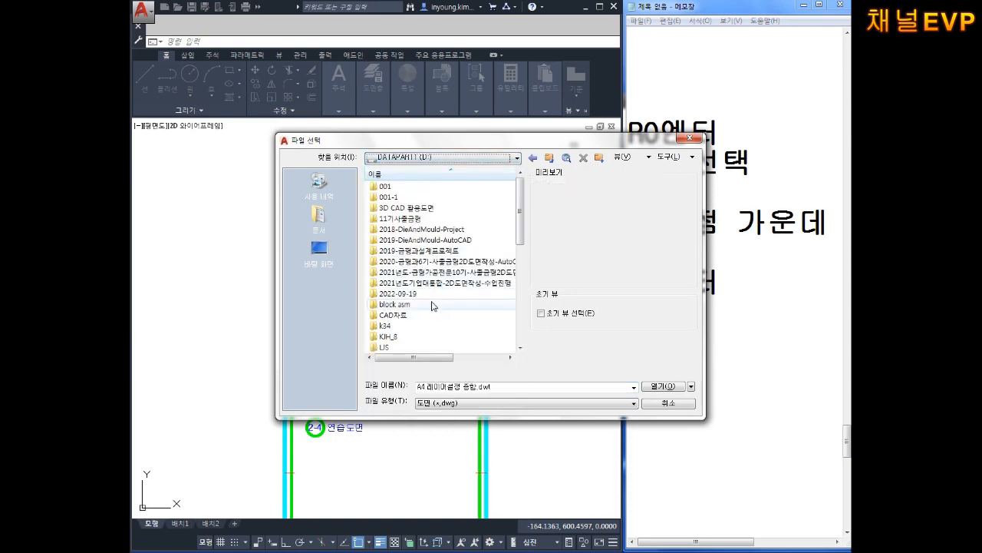
scroll(431, 315, down, 4)
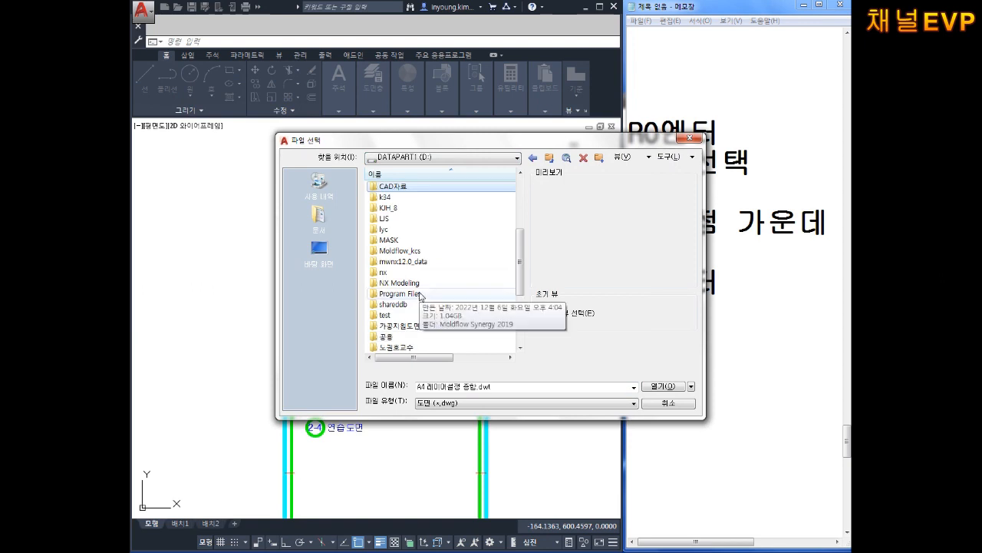
scroll(432, 314, down, 3)
double_click(387, 281)
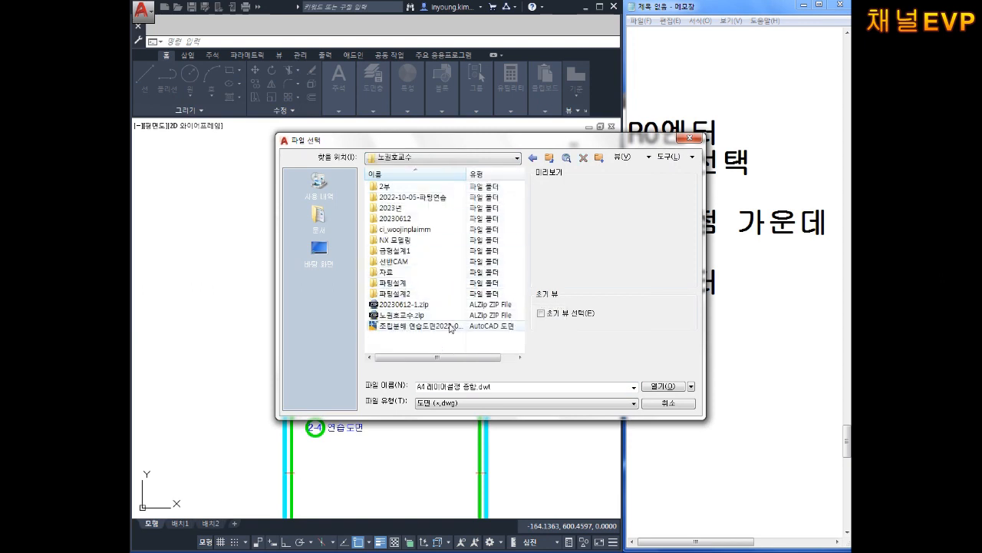
double_click(415, 218)
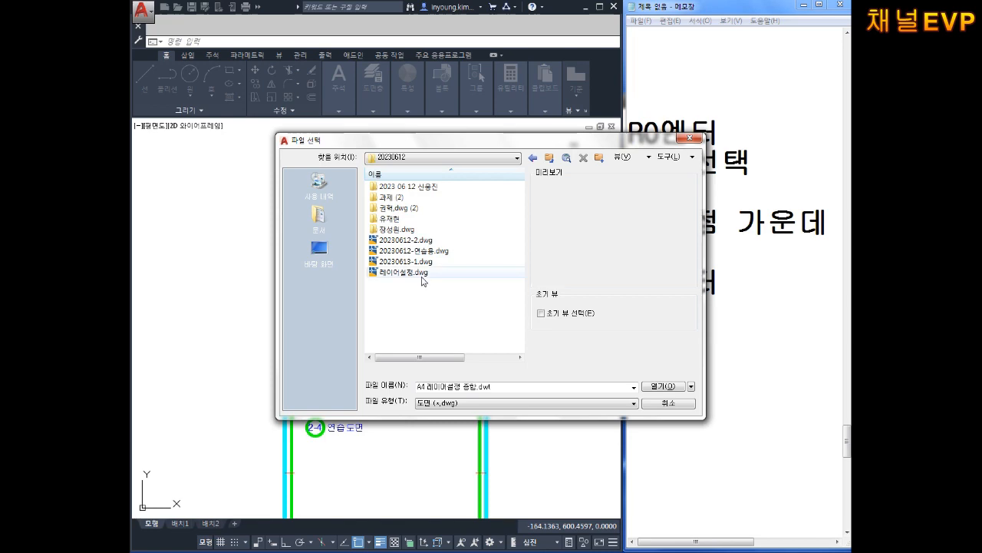
click(415, 240)
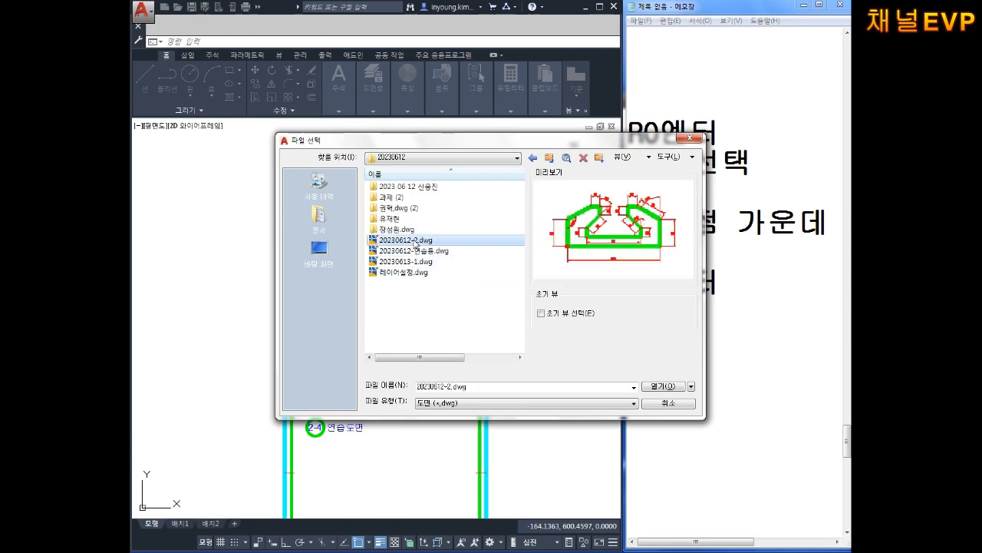
click(654, 388)
- Copy the lower symmetrical profile with the 104 mm base, including all its dimensions, to the clipboard
scroll(436, 252, down, 3)
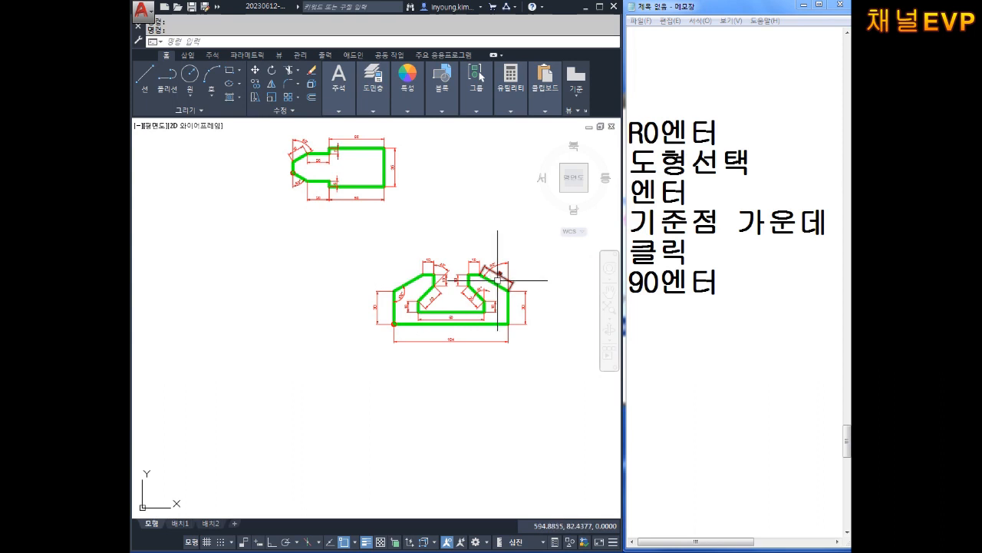
middle_drag(498, 280, 463, 299)
click(523, 262)
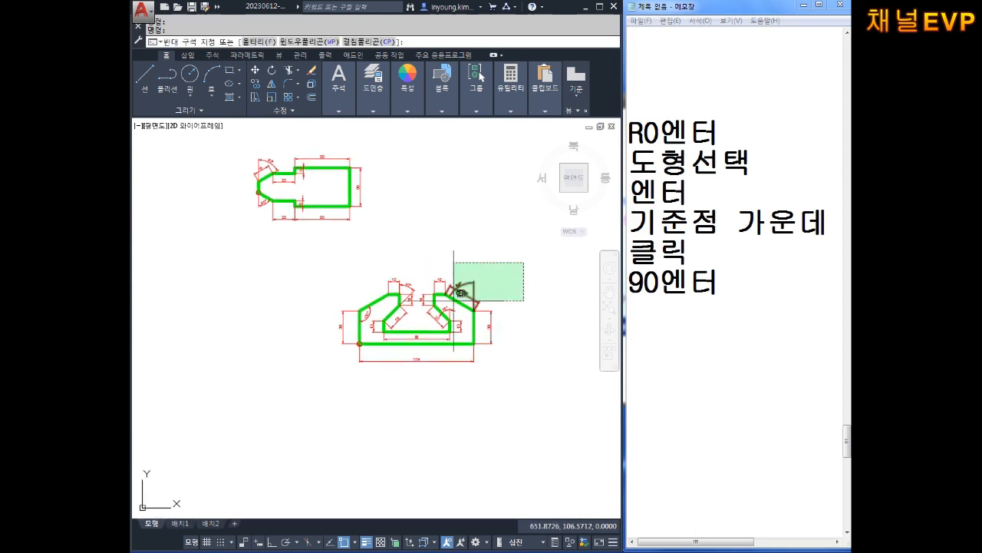
click(292, 388)
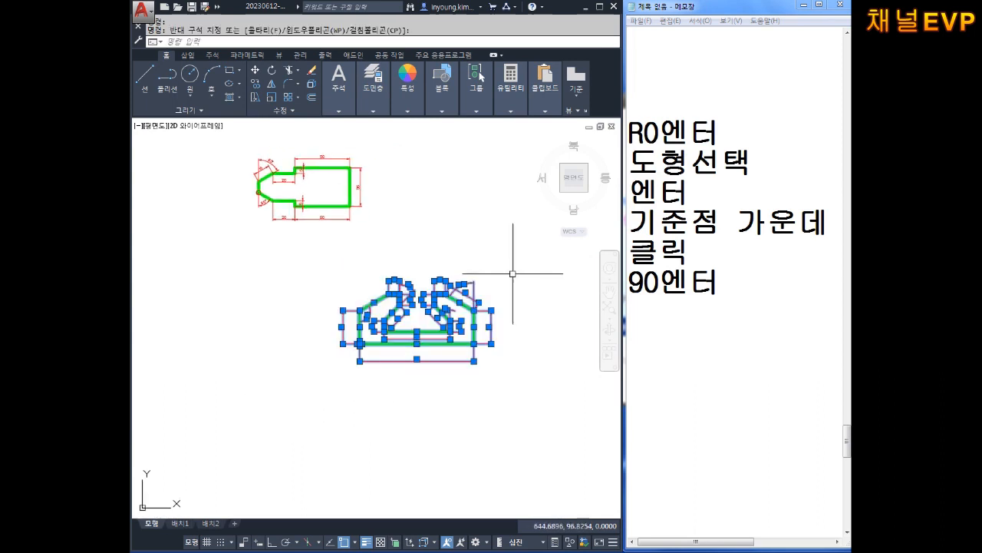
click(527, 246)
click(330, 429)
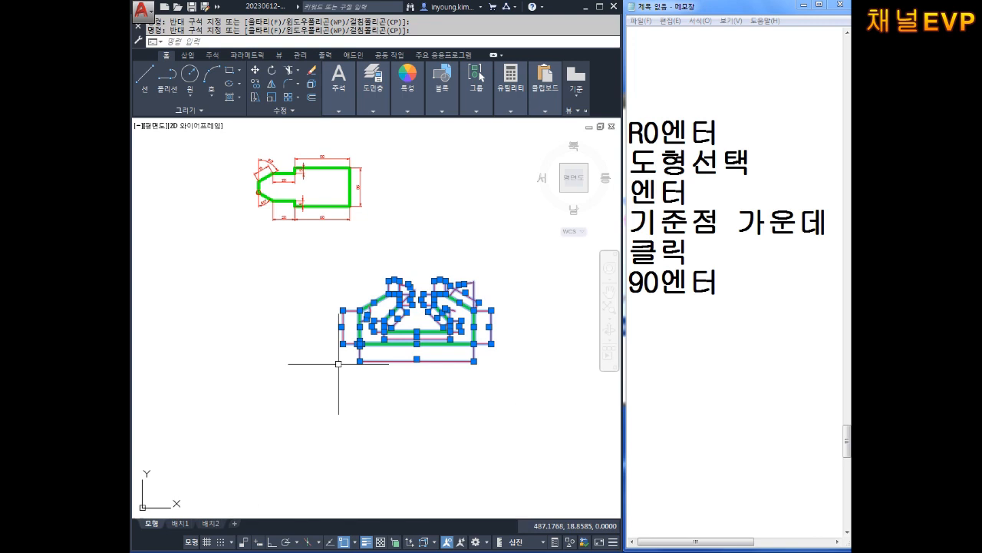
key(ctrl+c)
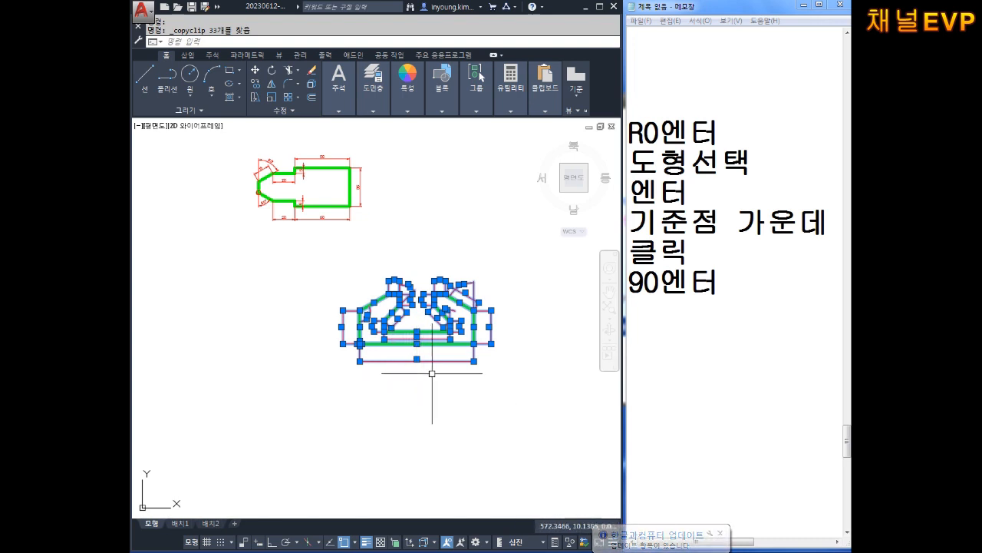
- Return to the A4 레이어설정 종합 template and paste the copied profile inside the lower part of the portrait sheet
key(ctrl+n)
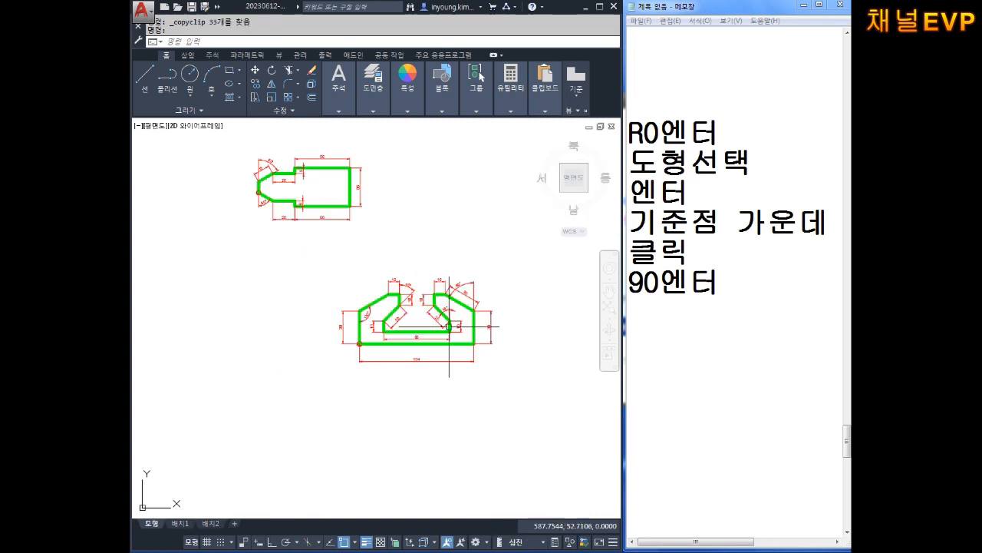
key(ctrl+n)
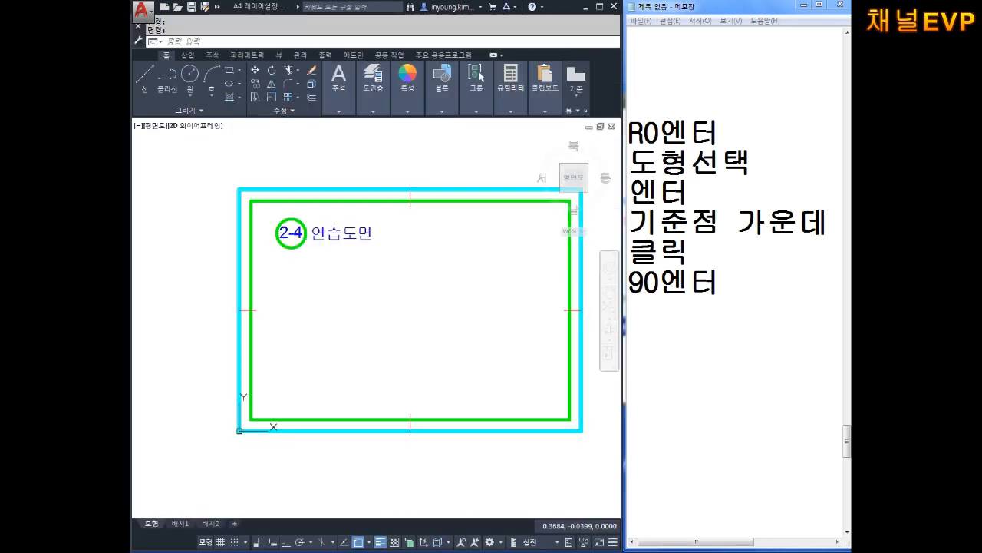
scroll(436, 313, down, 2)
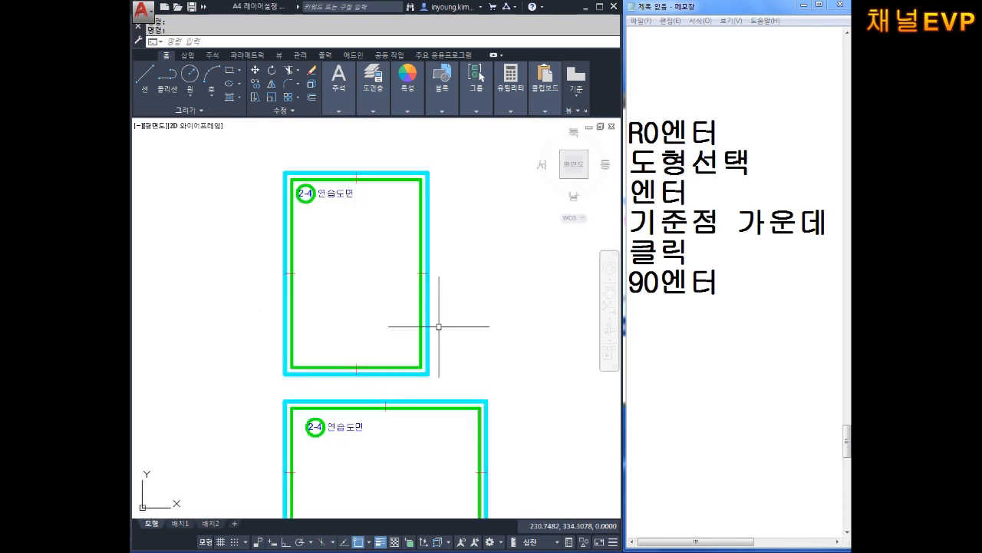
scroll(407, 286, down, 2)
middle_drag(461, 292, 425, 249)
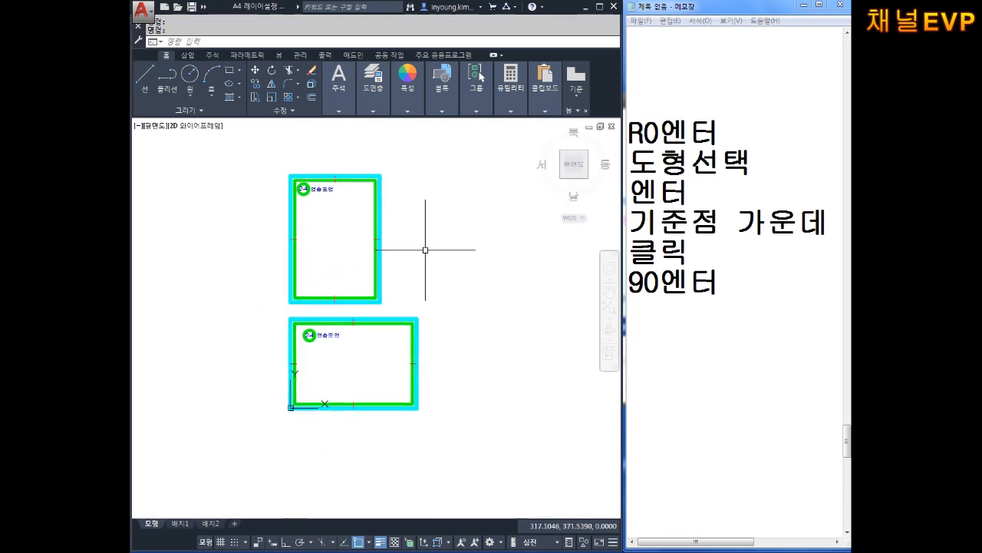
key(ctrl+v)
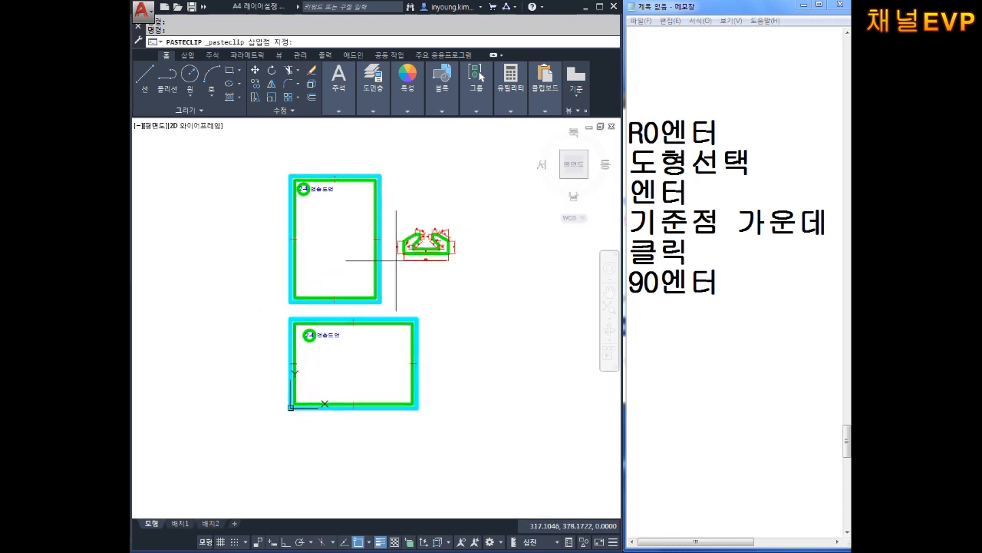
scroll(310, 248, up, 4)
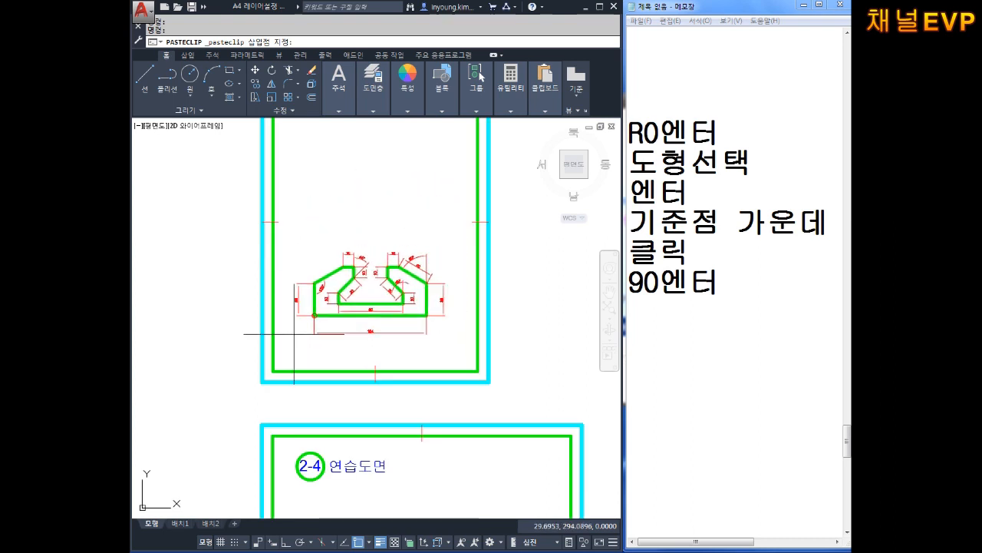
click(297, 332)
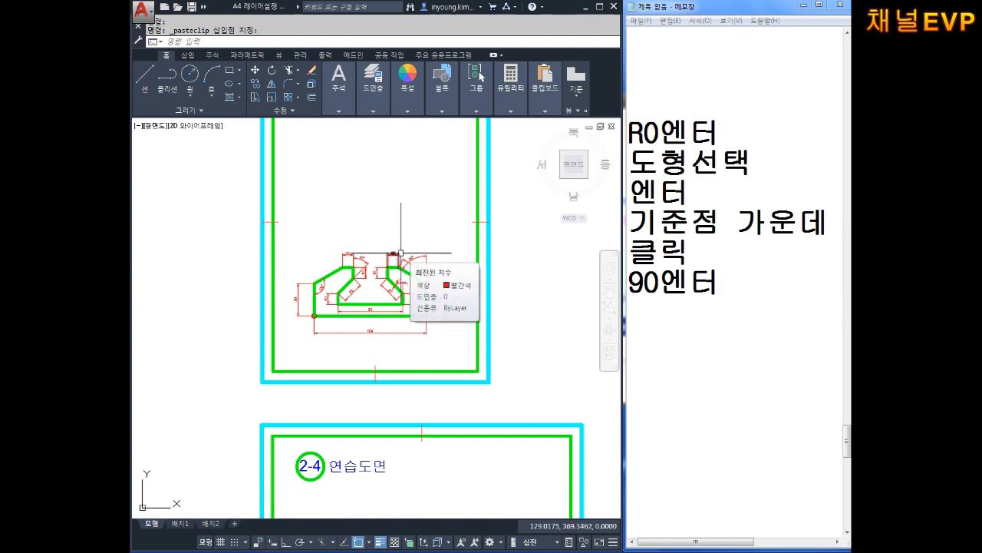
- Erase the pasted profile and its dimensions from the portrait sheet
scroll(405, 253, down, 4)
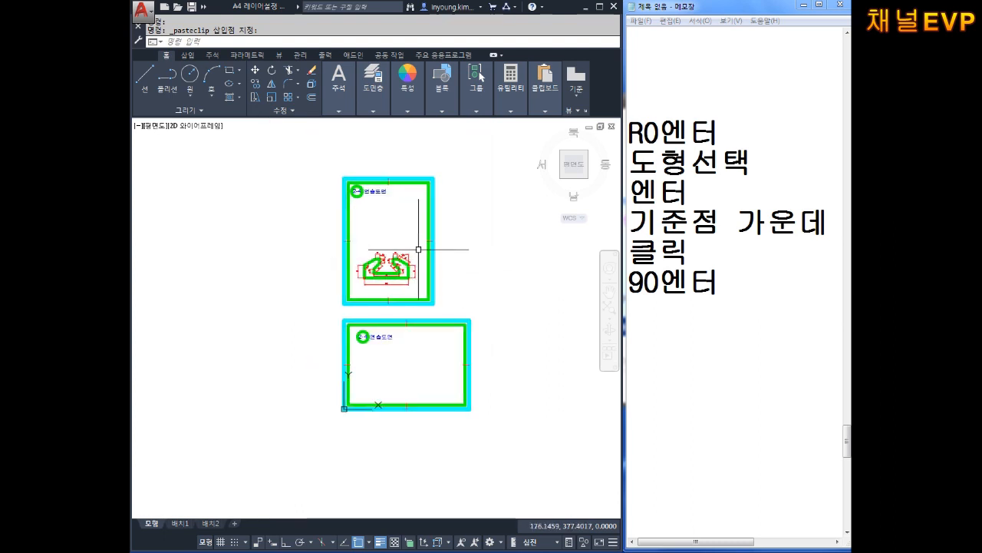
scroll(418, 251, up, 5)
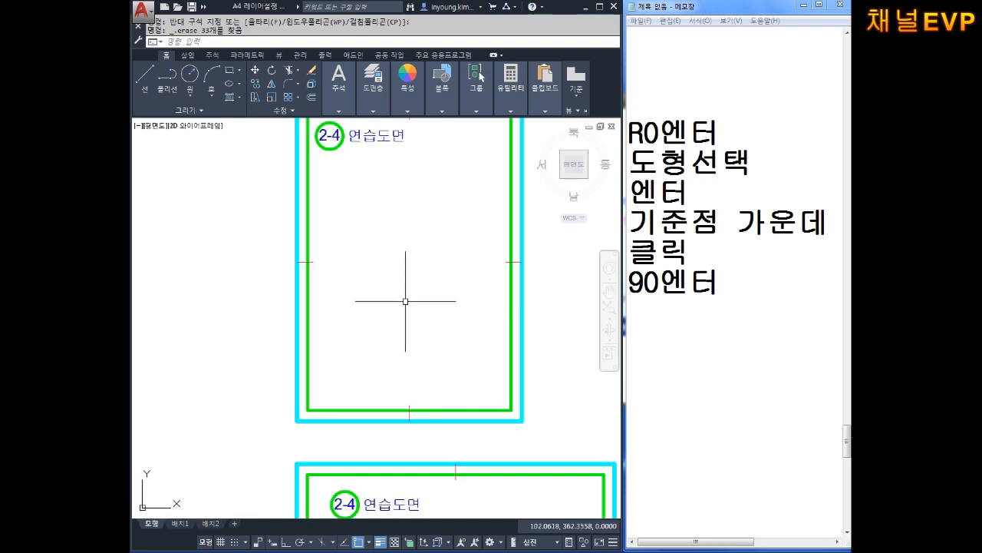
scroll(406, 296, down, 1)
key(Escape)
key(Escape)
key(Escape)
- Switch to Notepad and add blank lines below the rotate notes until the writing area is empty
click(693, 334)
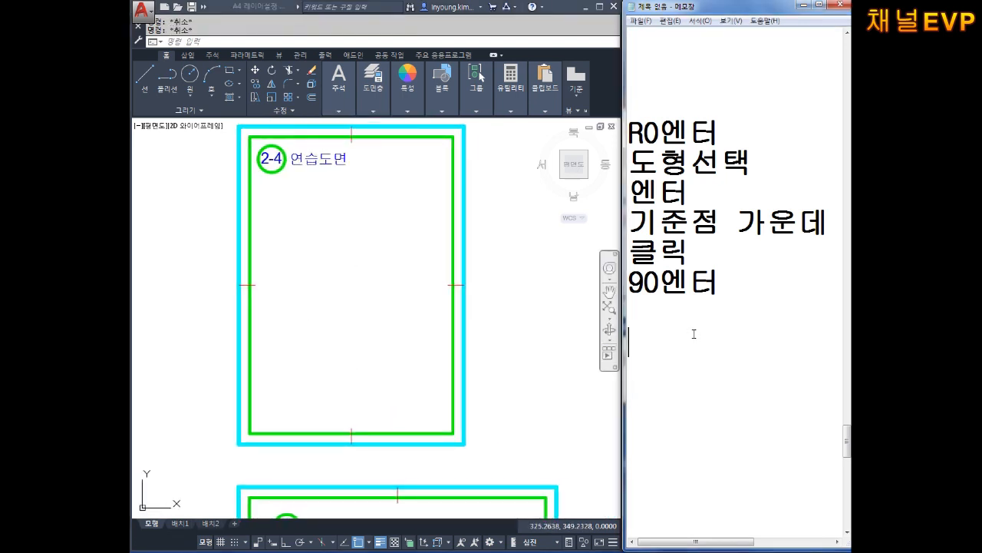
key(Return)
key(Return)
key(Return)
key(Return)
key(Return)
key(Return)
key(Return)
key(Return)
key(Return)
key(Return)
key(Return)
key(Return)
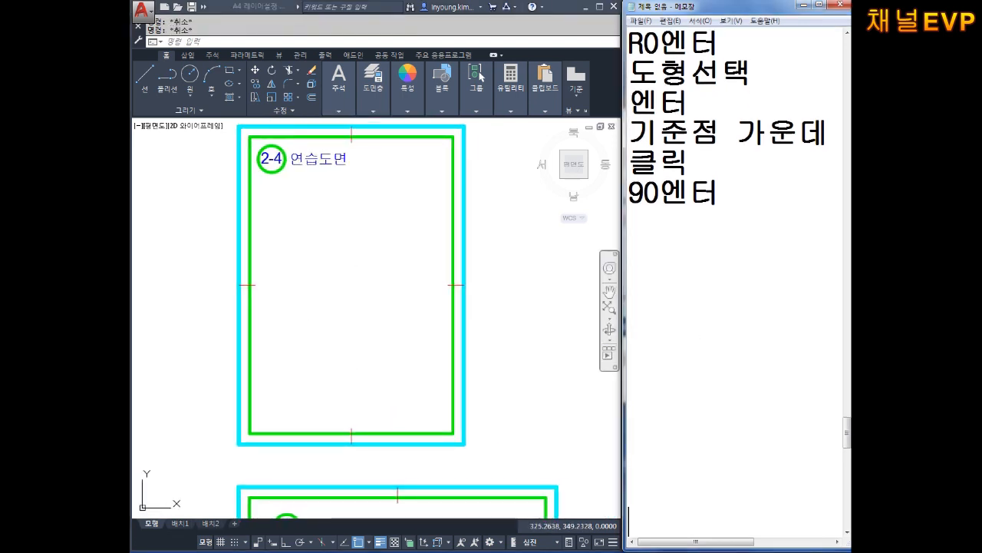
key(Return)
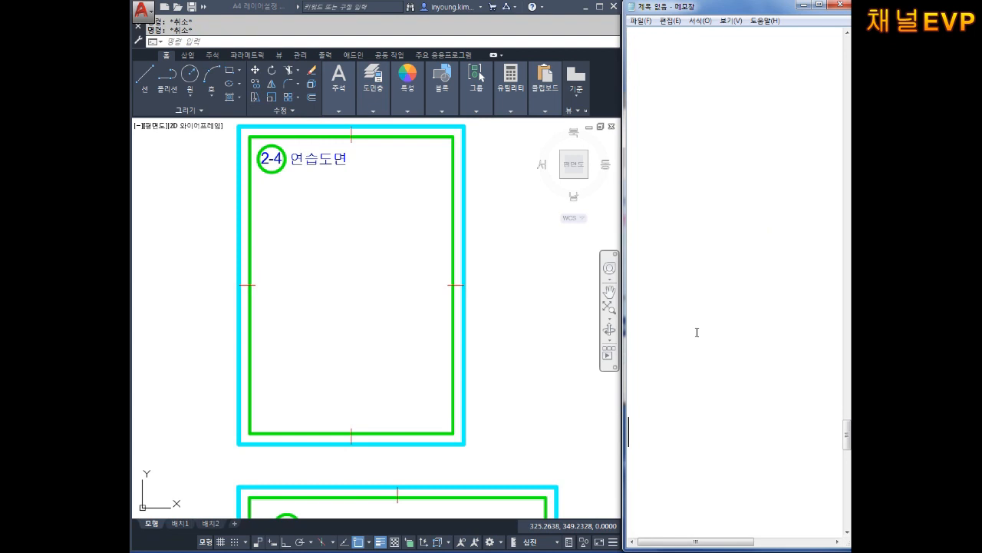
- Switch back to AutoCAD, maximize its window and make 외형선 the current layer
click(488, 198)
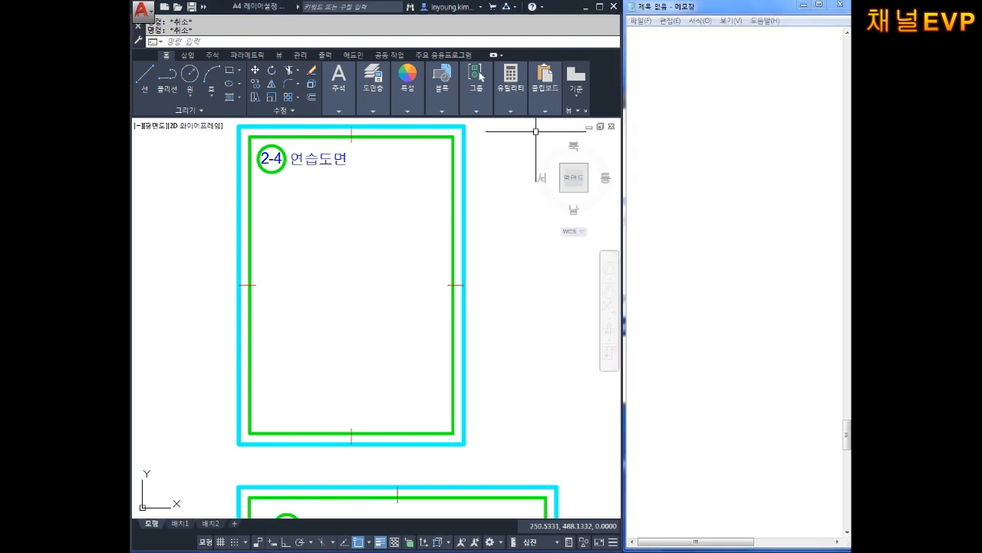
click(600, 7)
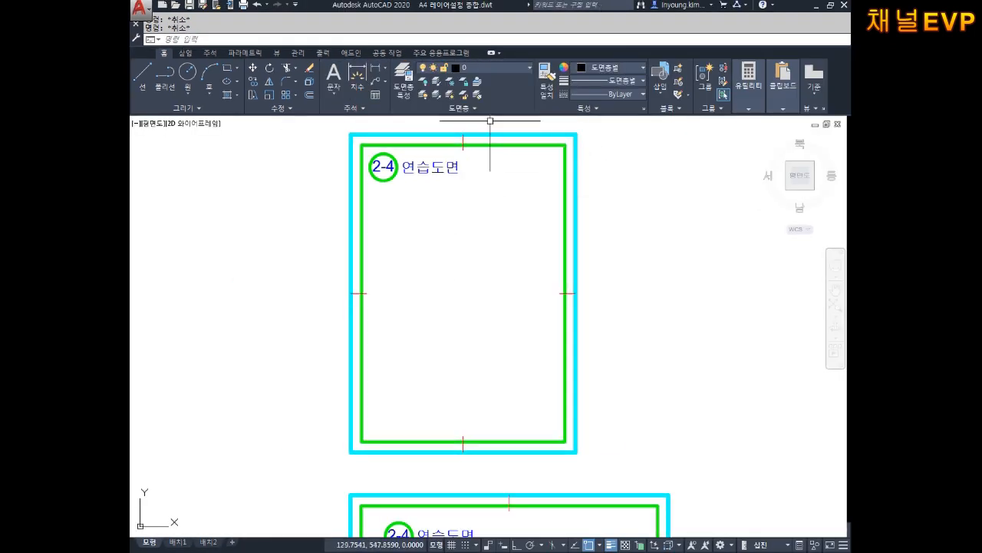
click(478, 73)
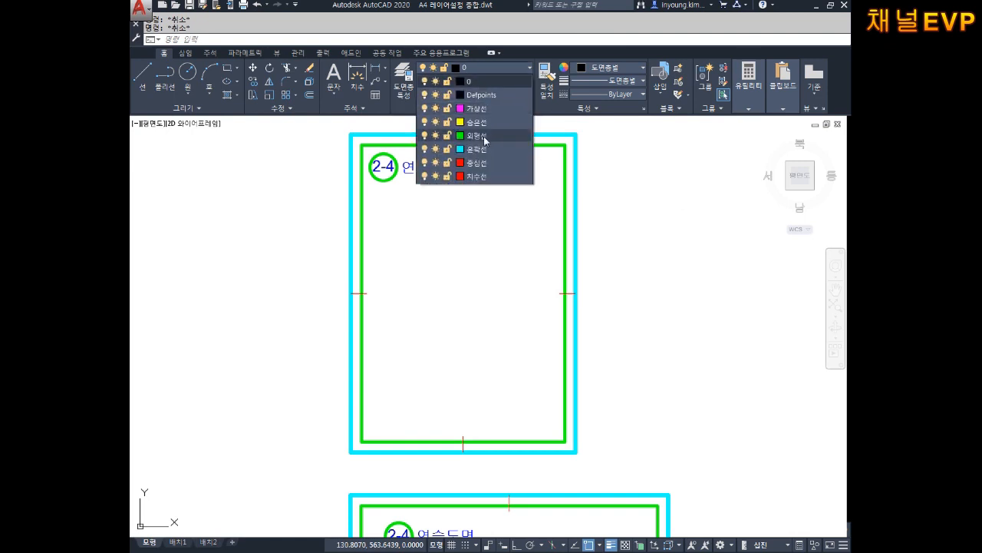
click(477, 138)
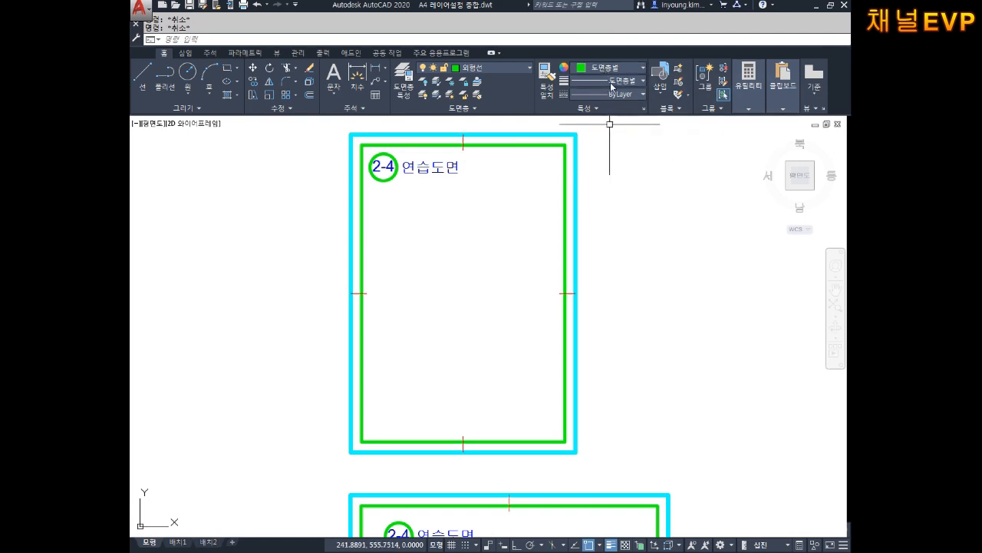
middle_drag(469, 278, 478, 245)
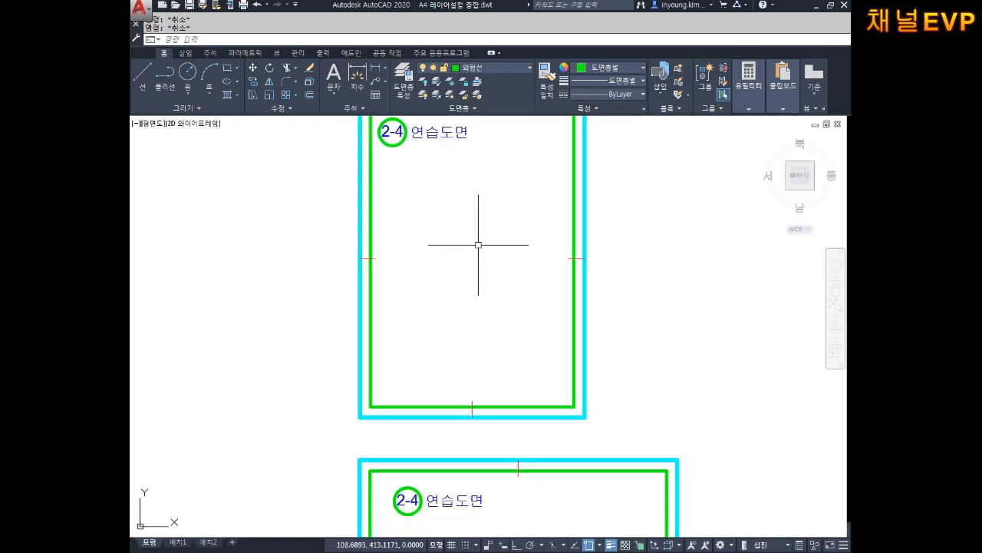
text(l)
key(Return)
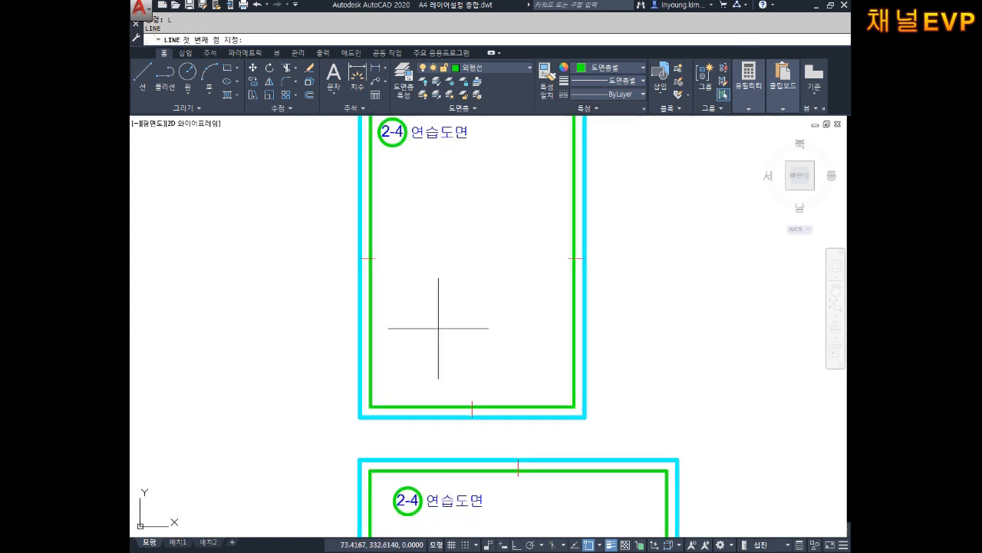
scroll(439, 328, up, 2)
click(409, 367)
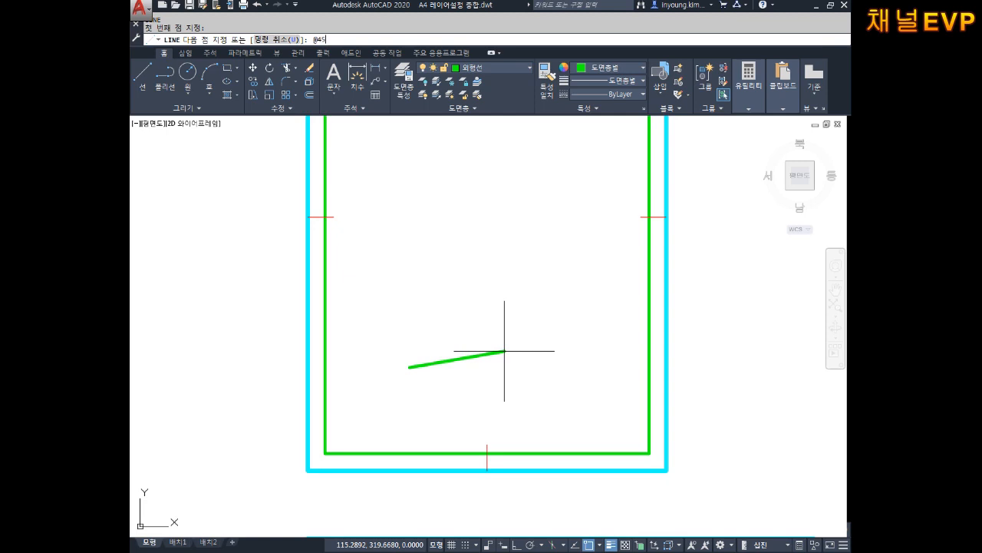
text(@45<0)
key(Return)
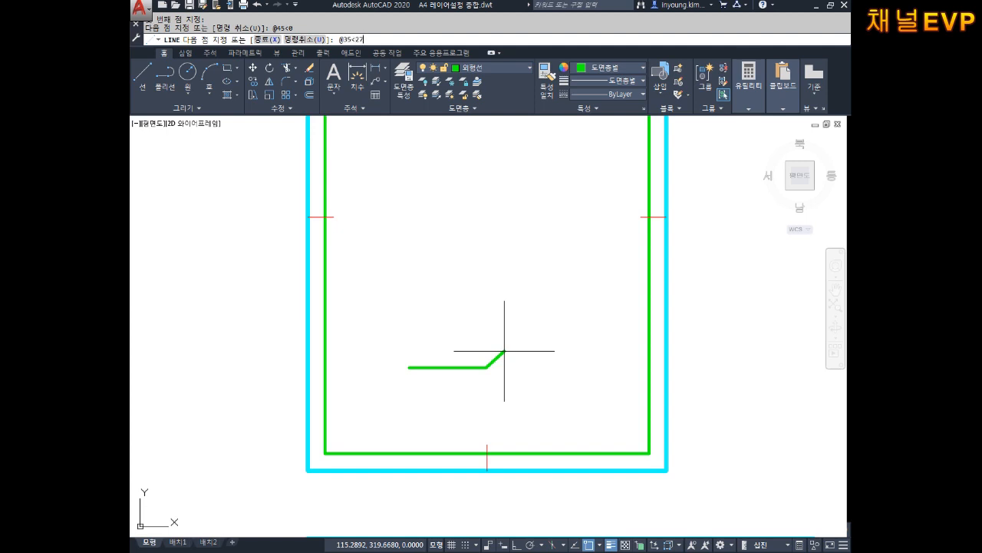
key(Return)
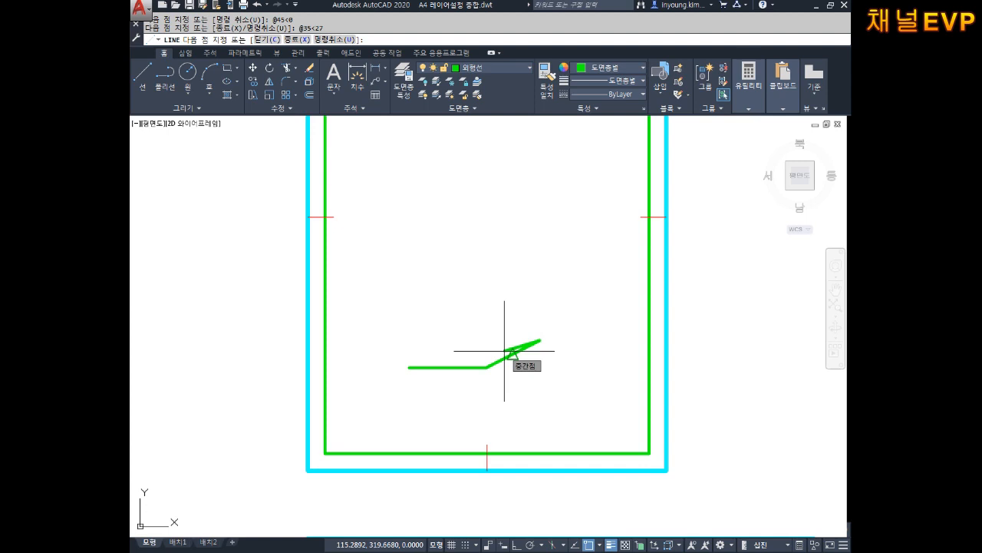